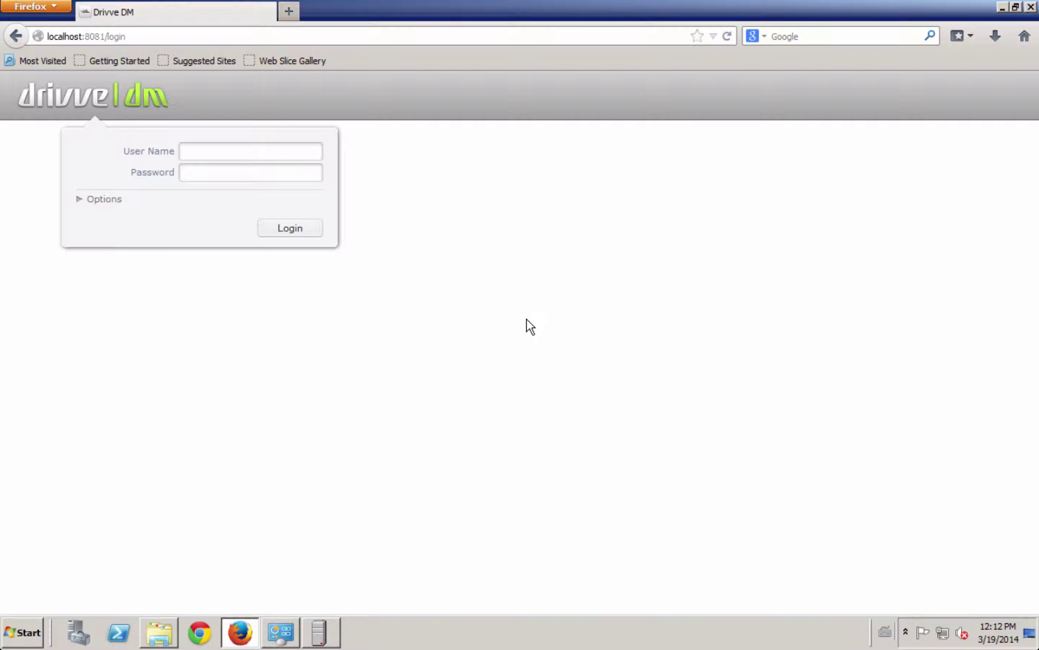
Step: Log in with the user name and the autofilled password to reach Latest Changes
left_click(224, 151)
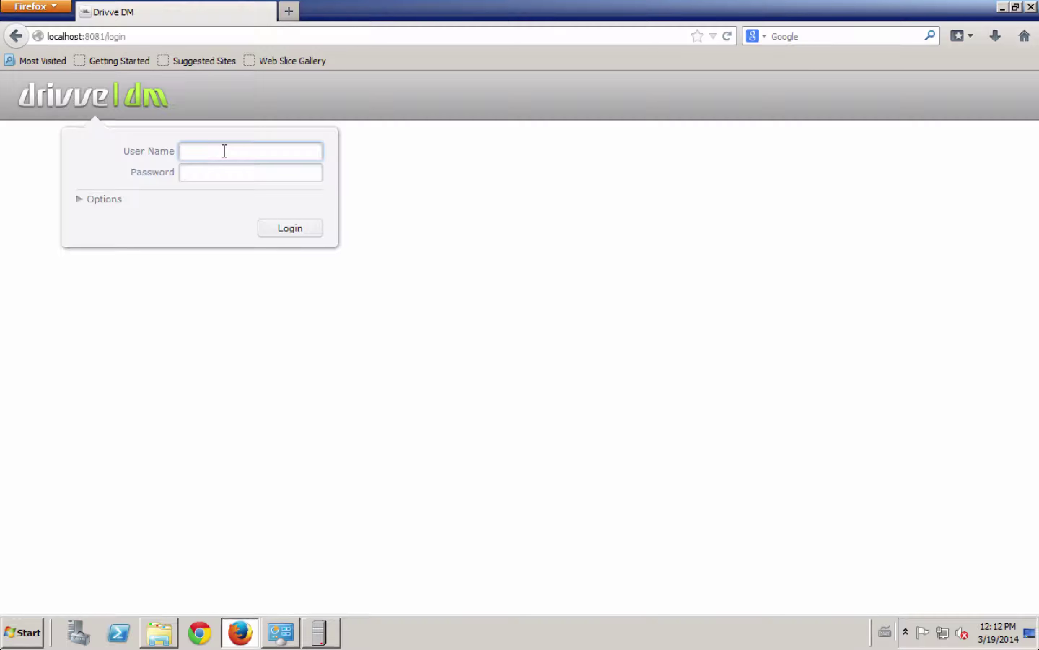
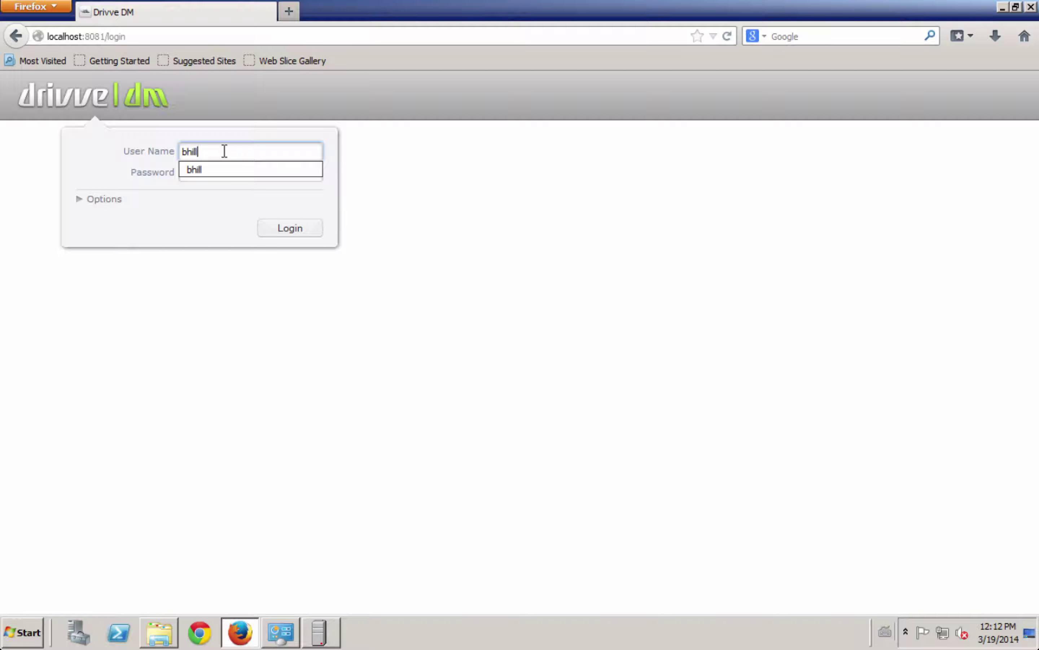
key("Tab")
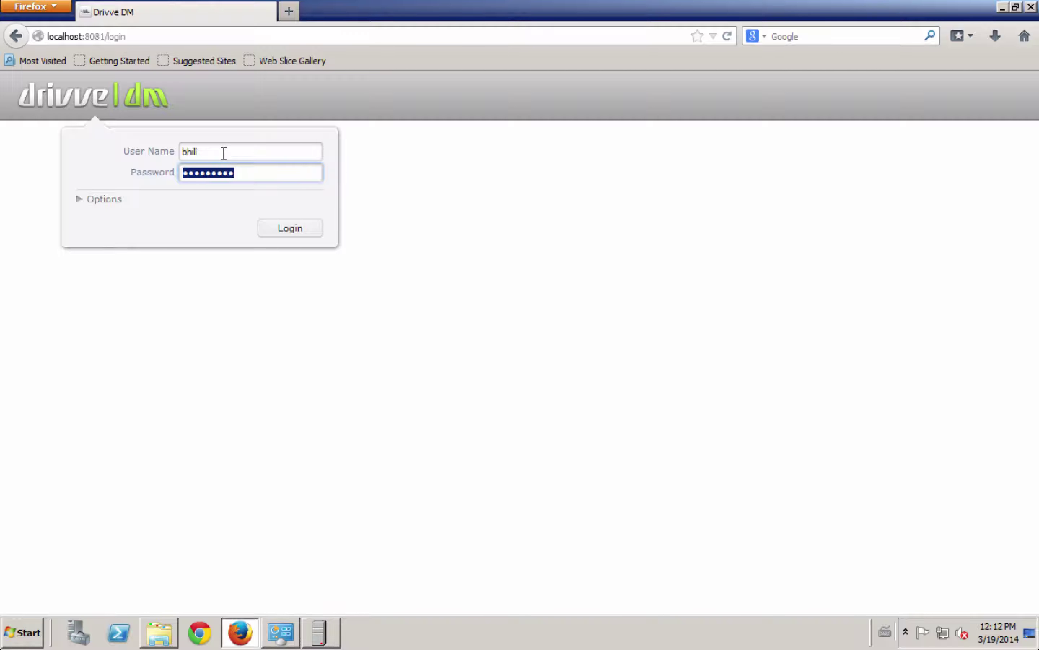
left_click(294, 233)
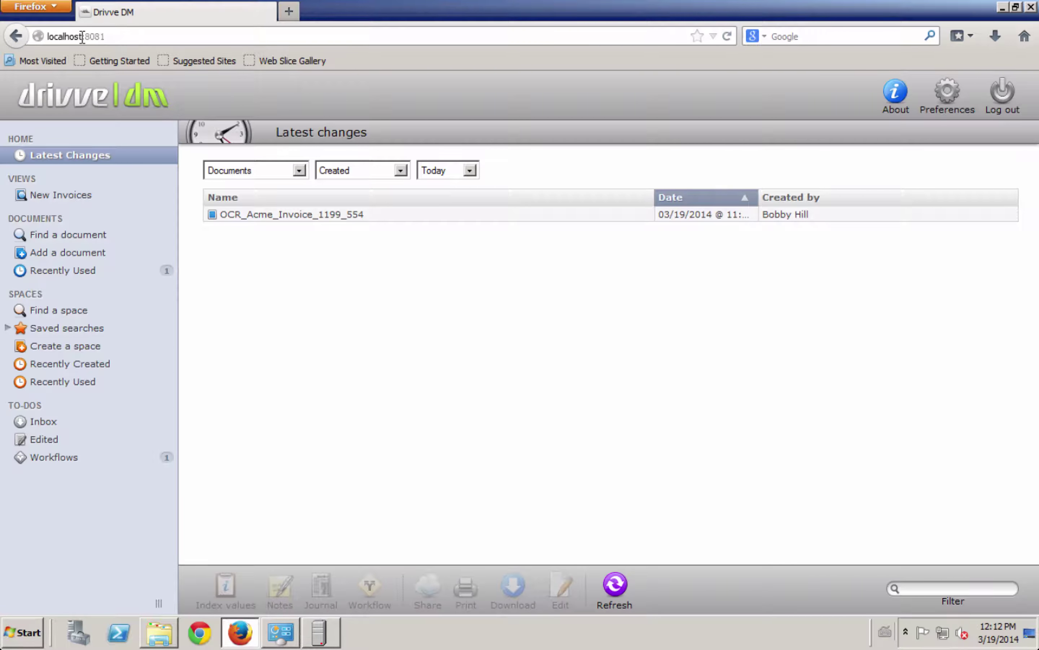
Step: Select the OCR_Acme_Invoice_1199_554 row and switch the item list to documents and spaces, then back
double_click(54, 37)
left_click(485, 294)
left_click(289, 219)
left_click(276, 175)
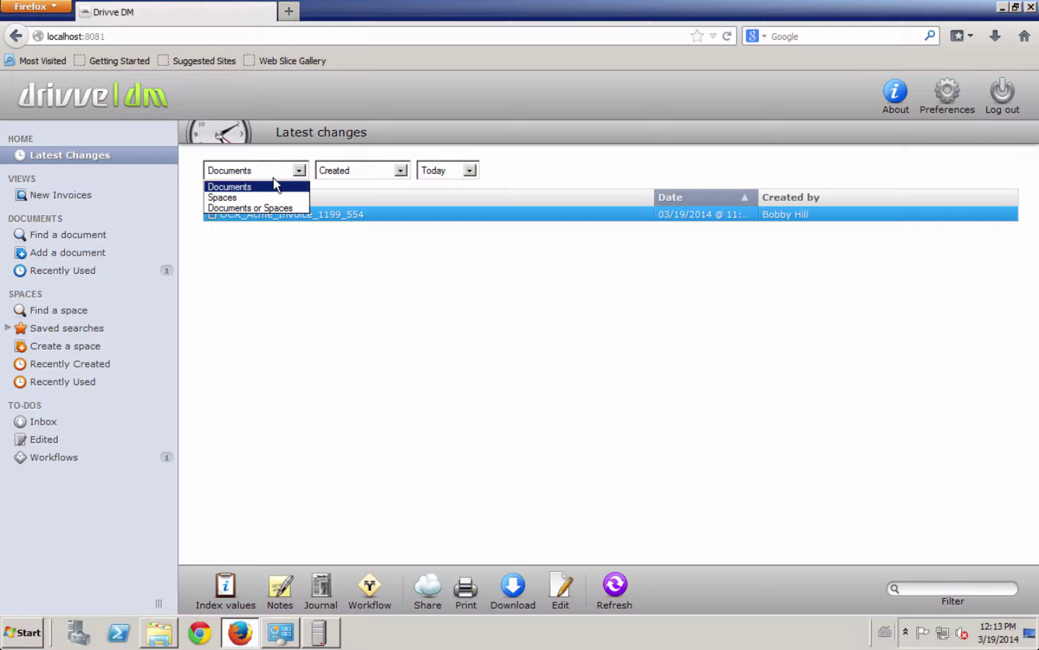
left_click(257, 205)
left_click(273, 169)
left_click(262, 182)
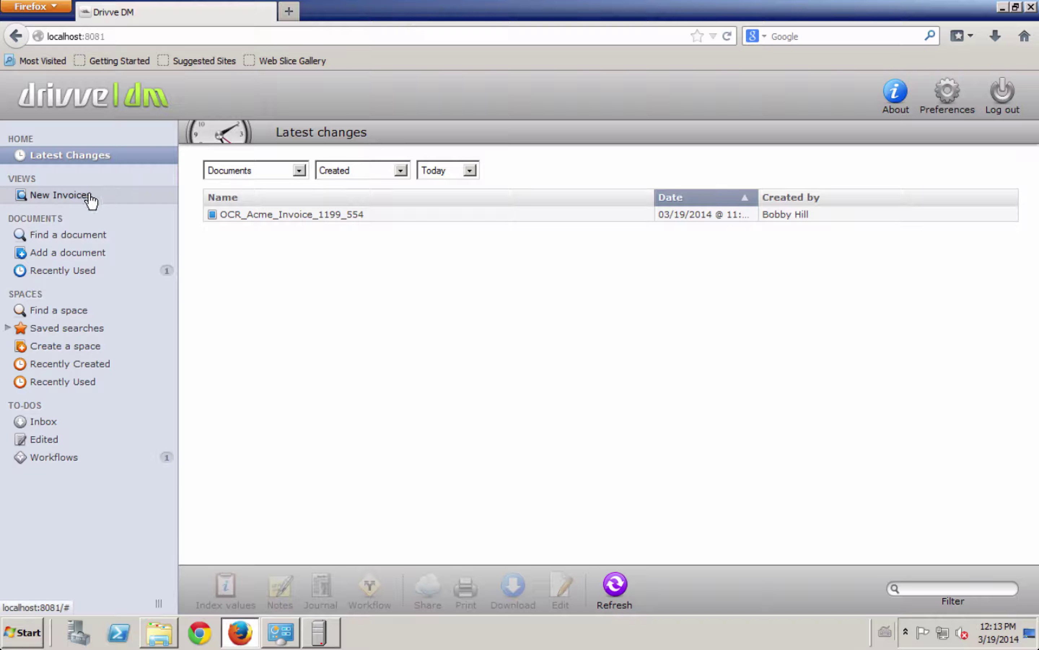
Step: Open the New Invoices view, expanding and collapsing its search criteria
left_click(75, 197)
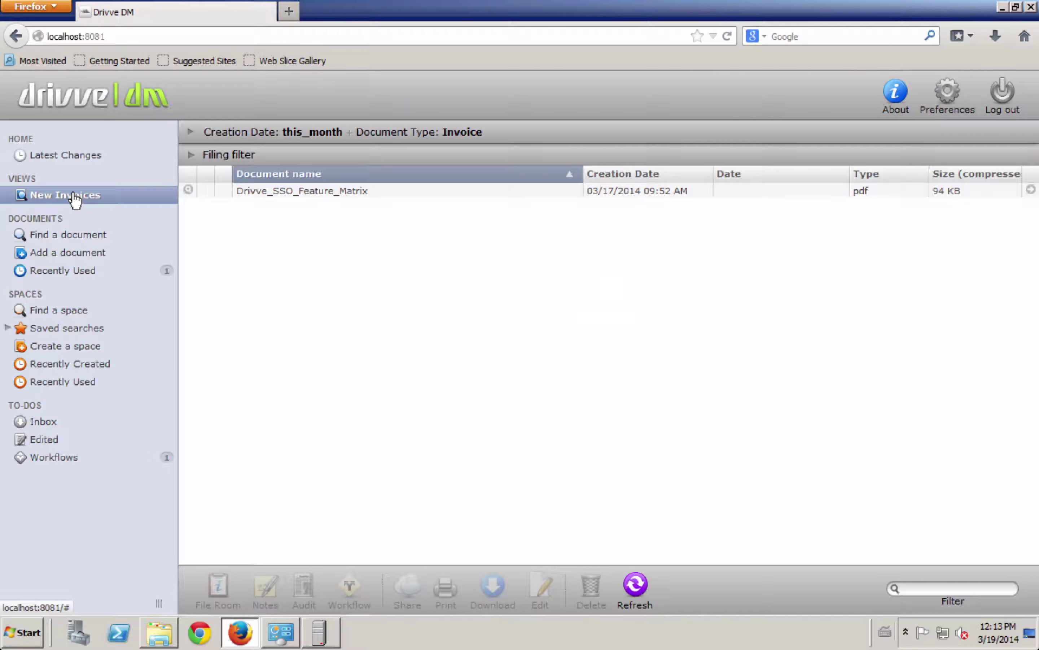
left_click(192, 132)
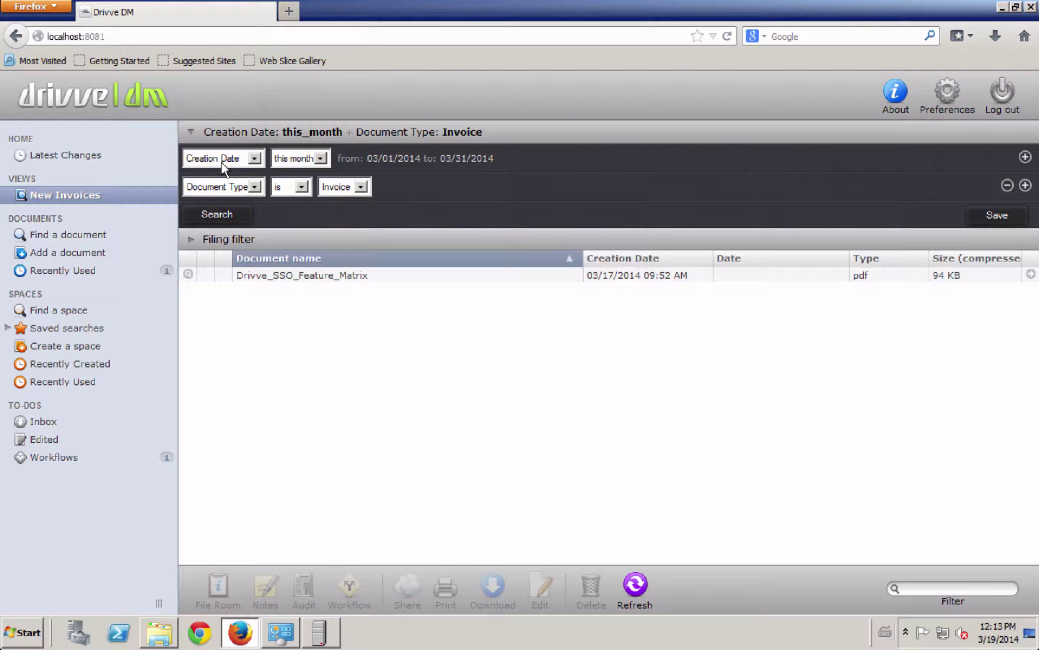
left_click(190, 132)
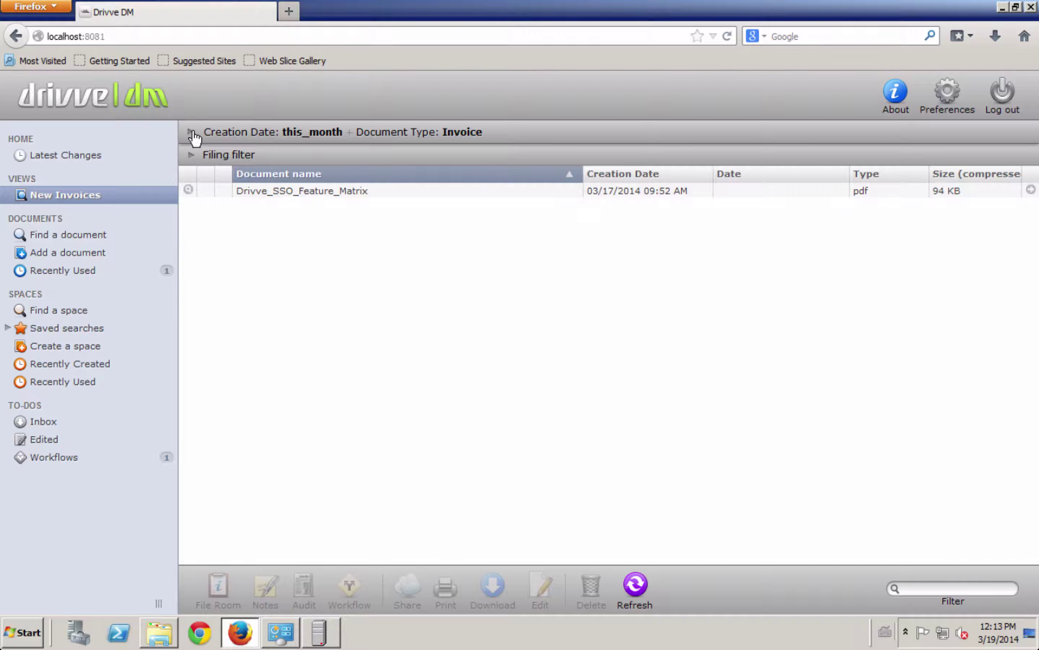
Step: Run a Mighty Search for '123' from Find a document
left_click(77, 237)
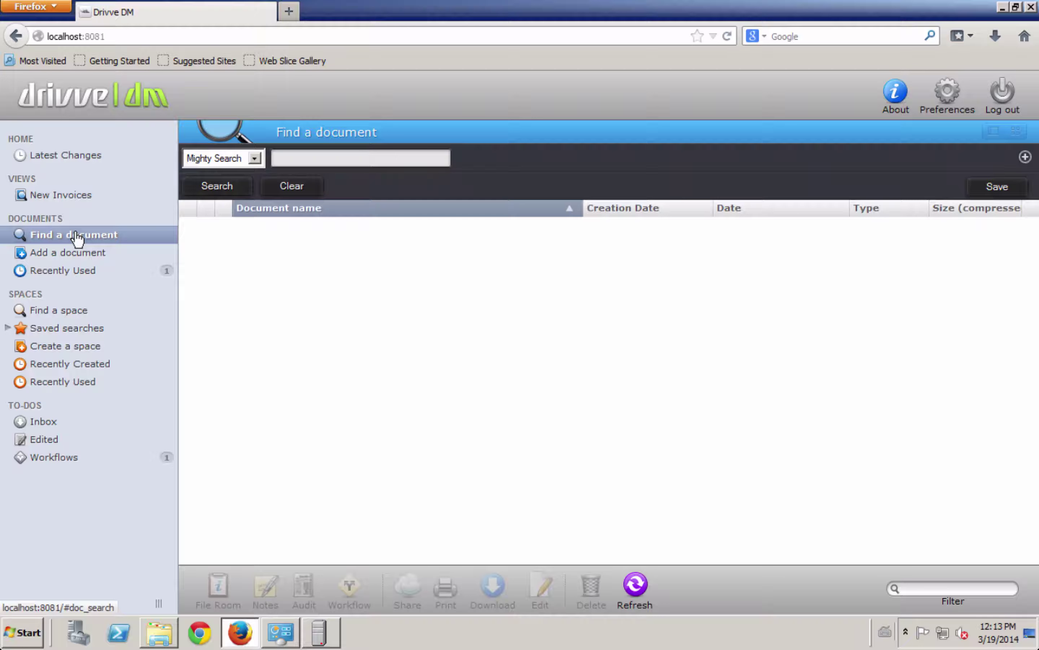
left_click(310, 157)
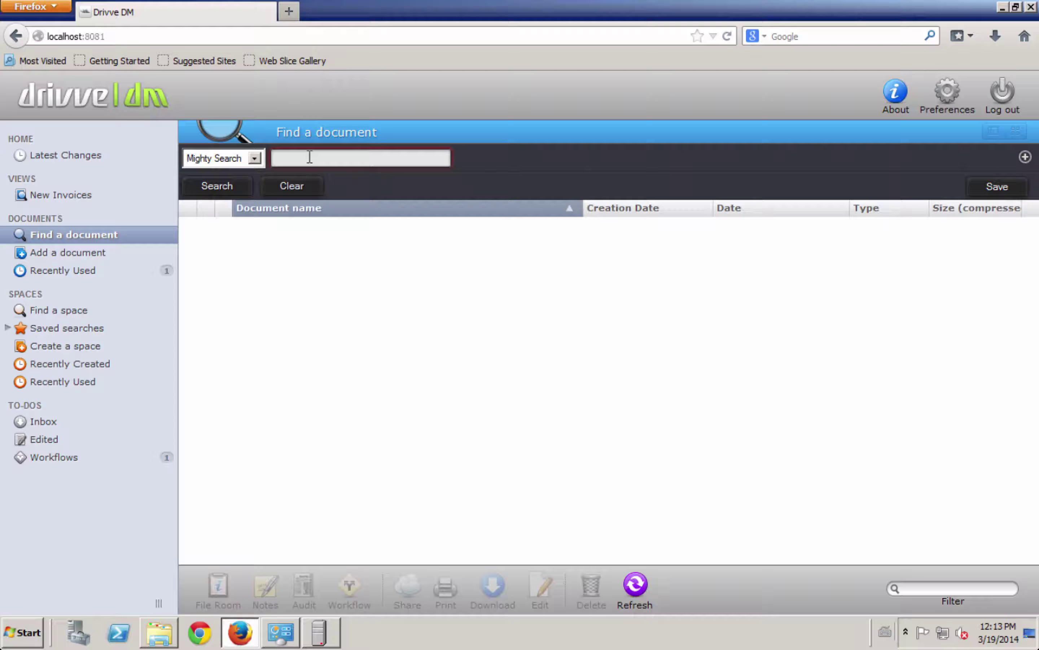
type("123")
left_click(226, 191)
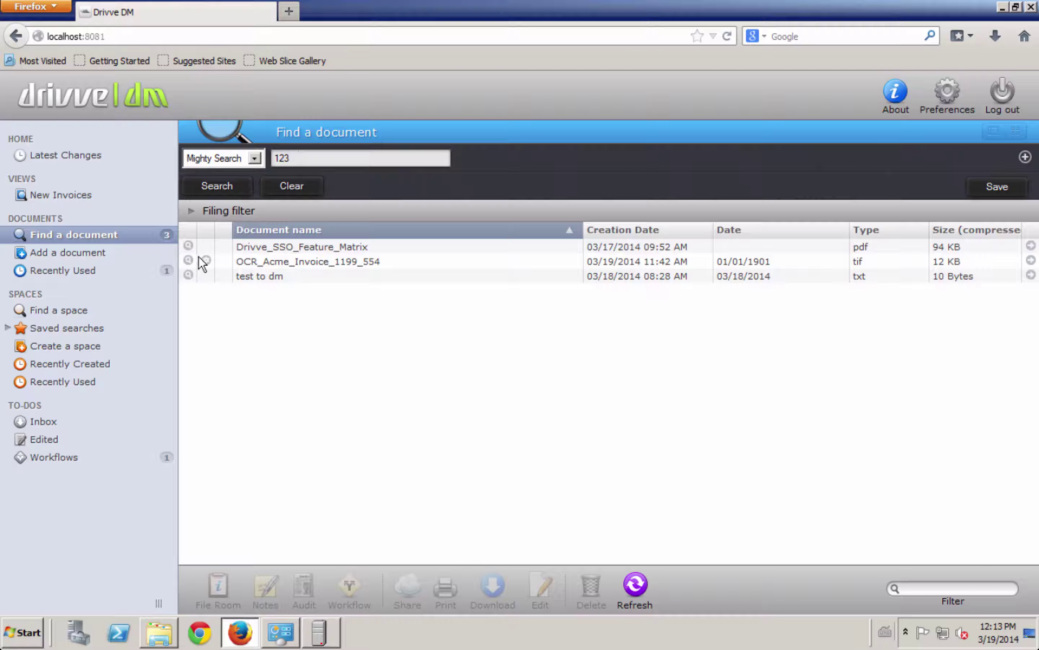
Step: Expand the three results' page previews and open Drivve_SSO_Feature_Matrix in the viewer
left_click(188, 276)
left_click(188, 261)
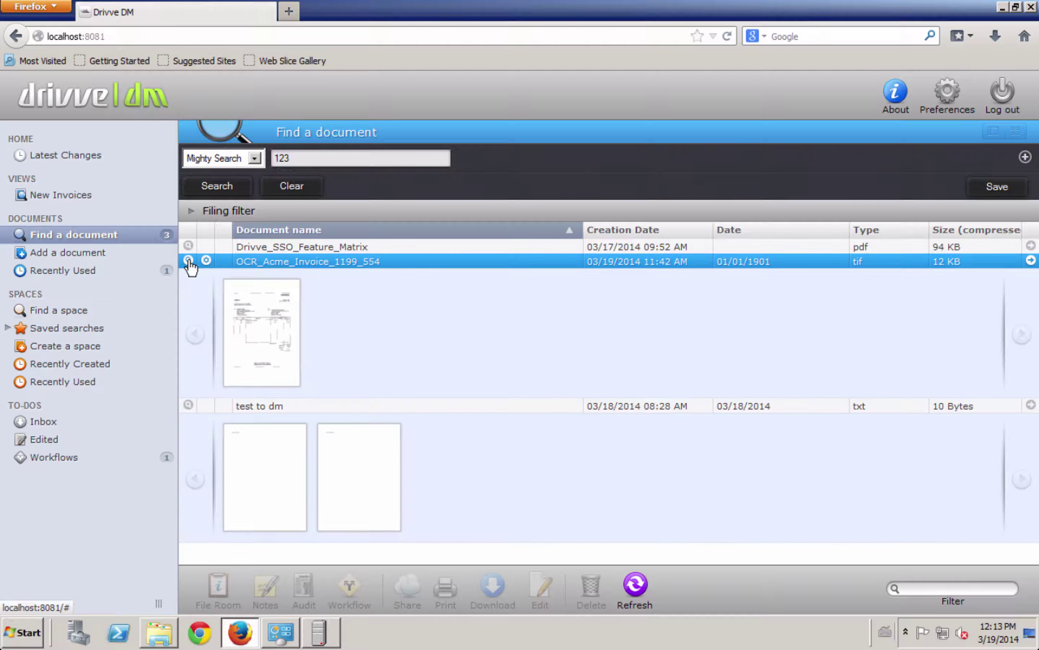
left_click(188, 246)
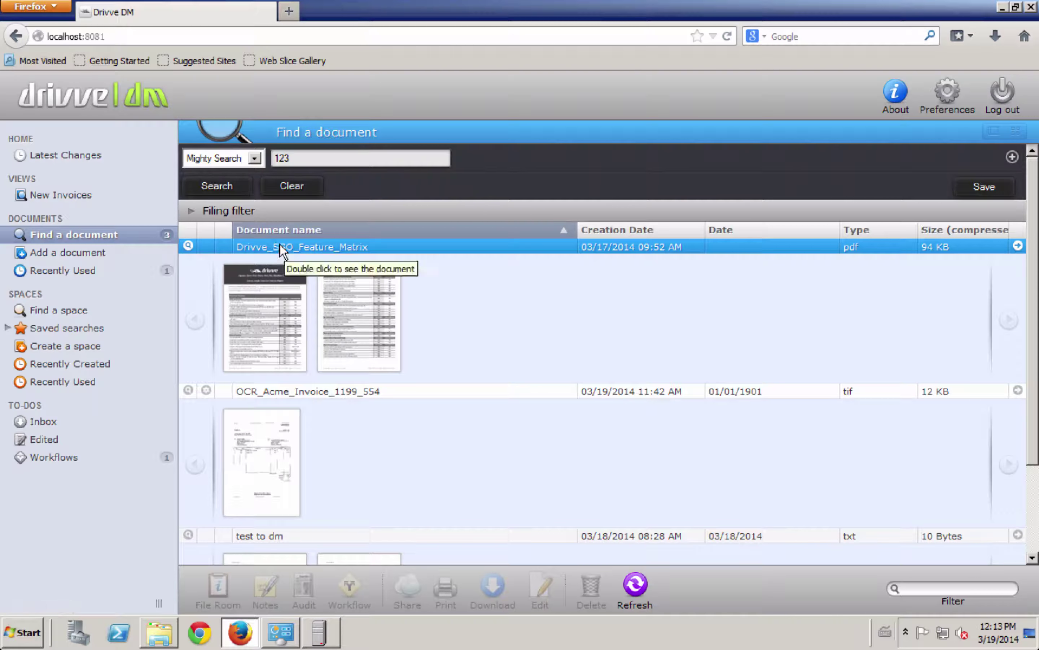
scroll(337, 250, "down", 3)
scroll(313, 213, "up", 3)
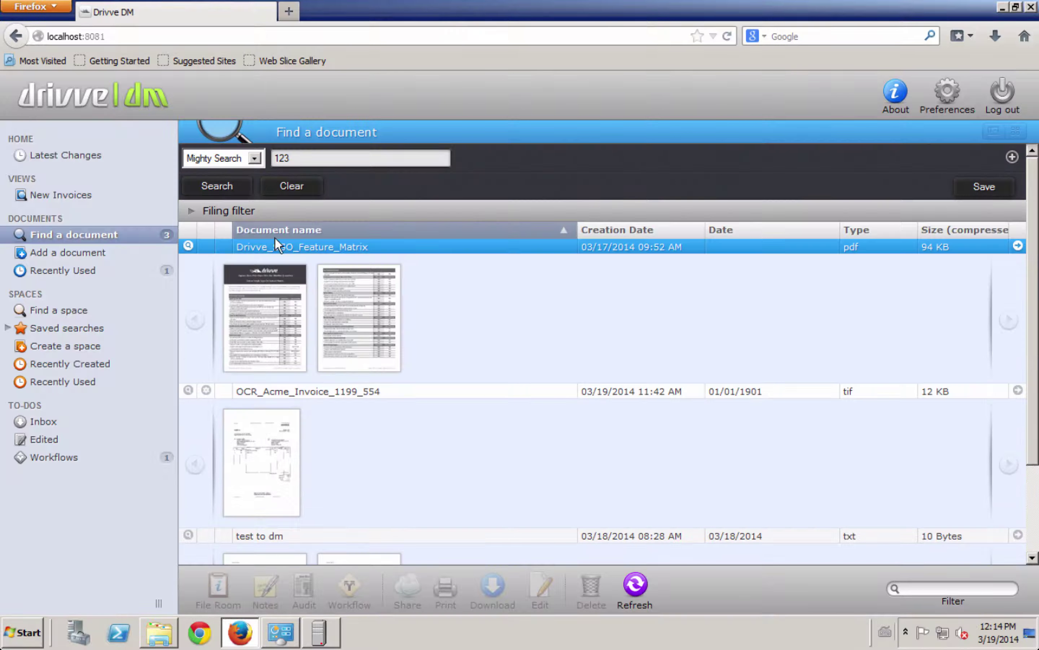
double_click(271, 244)
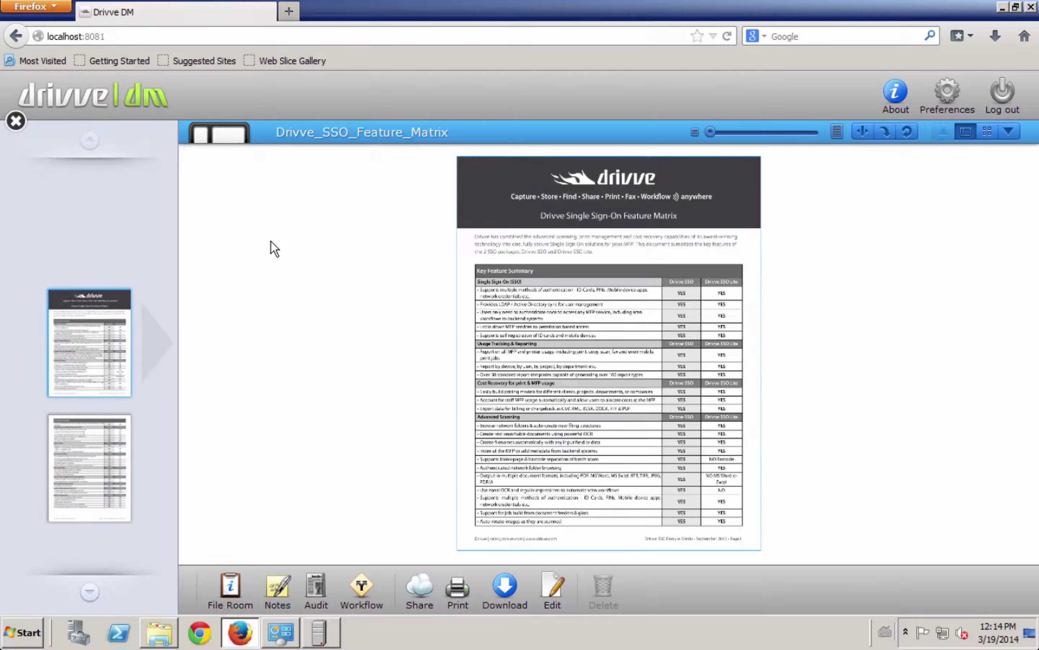
Step: Zoom the page, toggle the thumbnail grid, and show the File Room details (Accounting › AP, 03/17/2014)
left_click(582, 345)
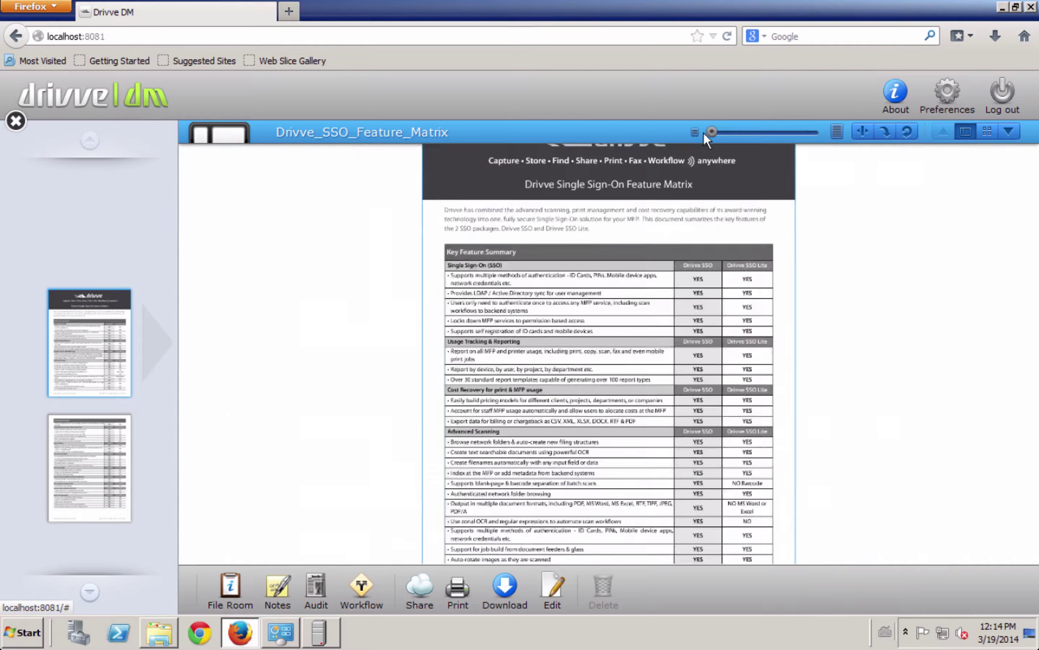
left_click(983, 131)
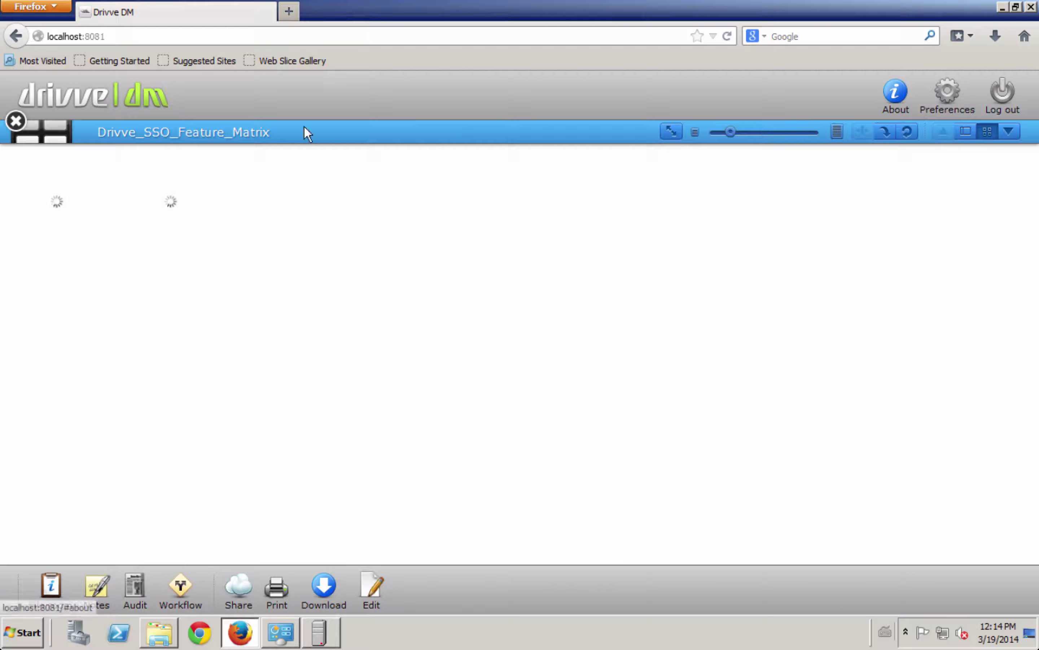
left_click(971, 131)
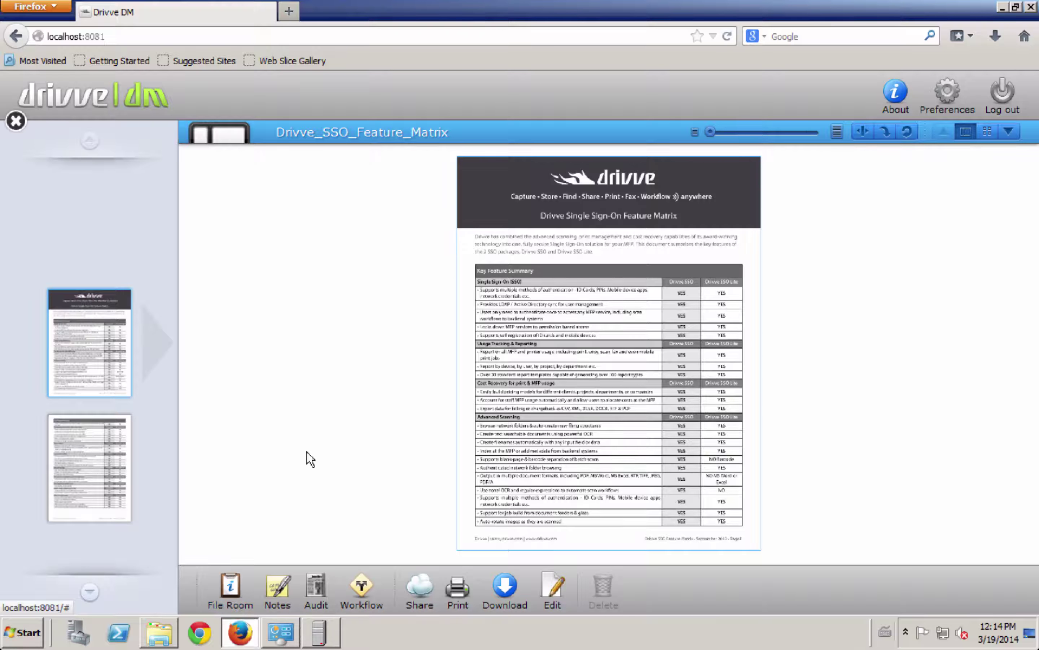
left_click(232, 584)
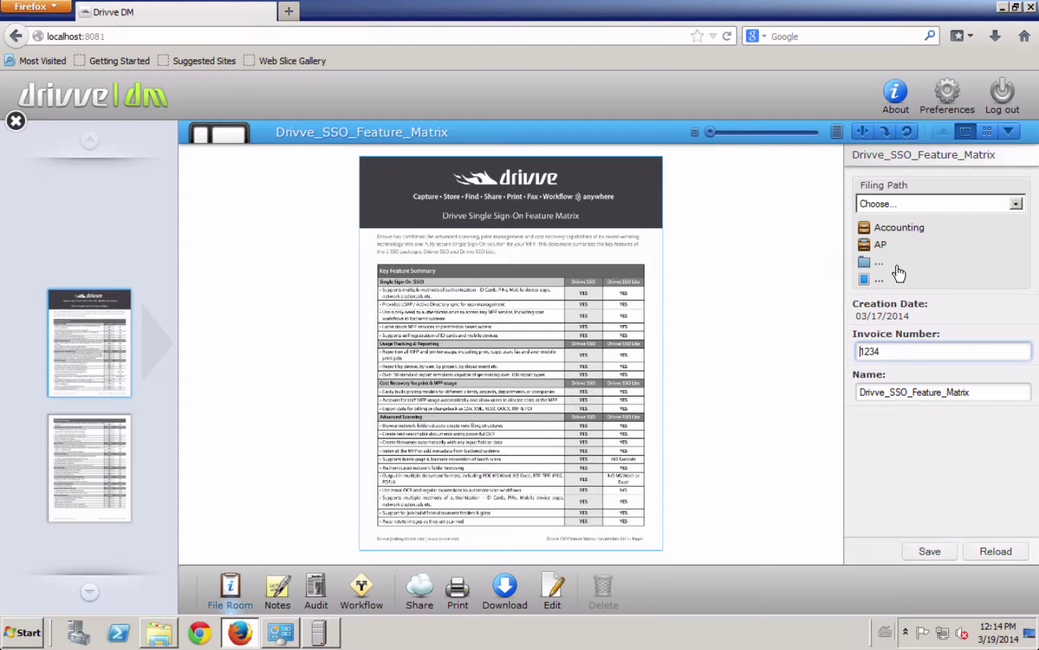
Step: Add and save a 'hello!' note on the document
left_click(278, 589)
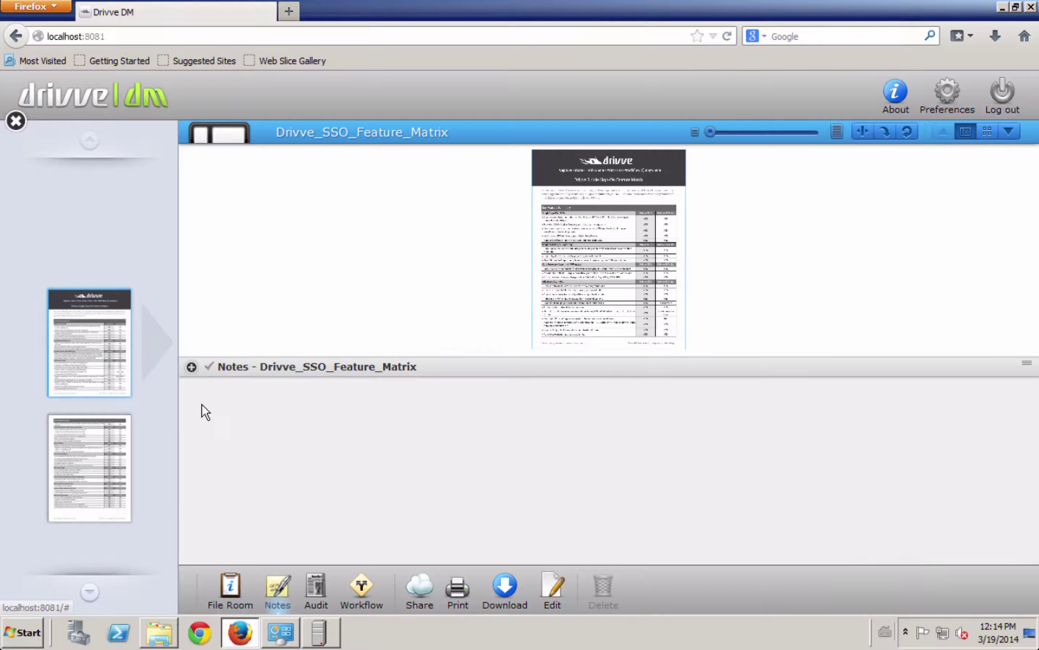
left_click(192, 367)
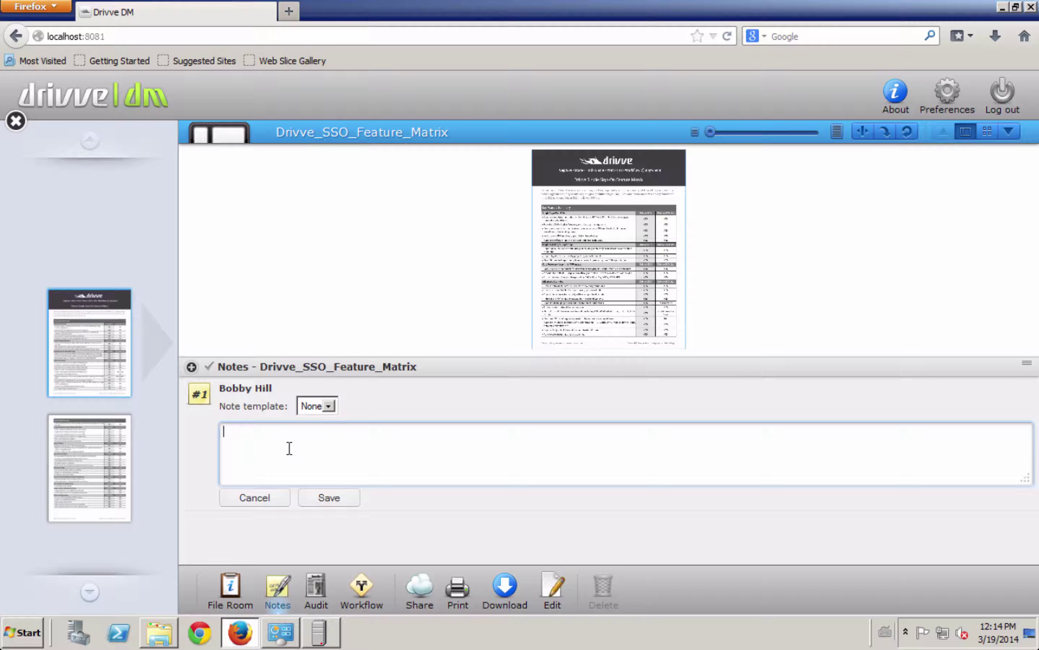
type("hello!")
left_click(320, 497)
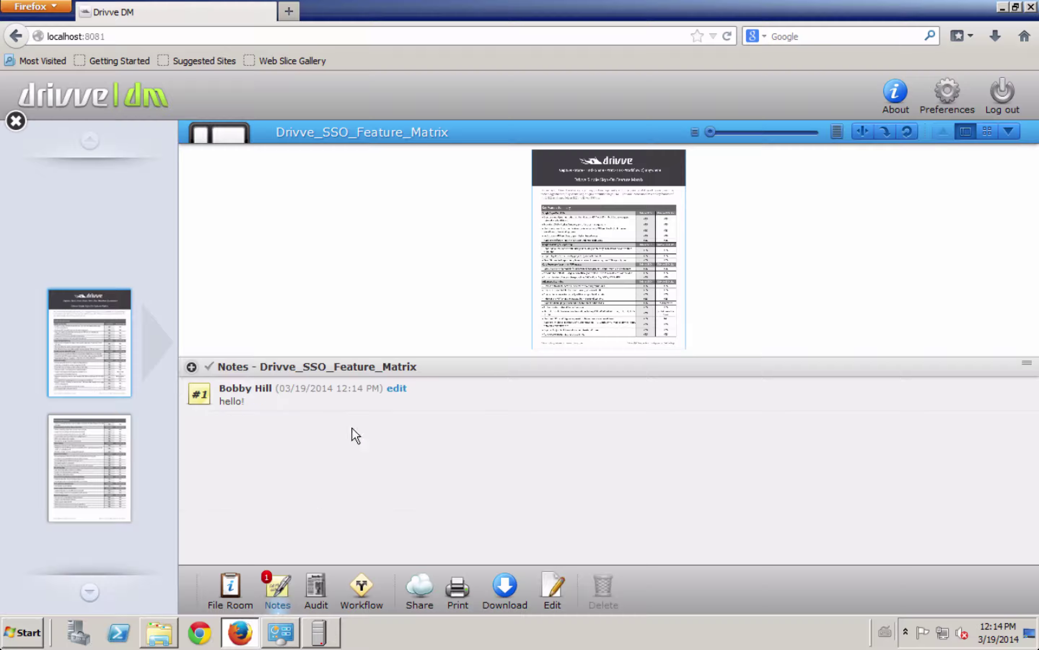
Step: Browse the audit history and expand, then collapse, the latest Record changed details
left_click(318, 588)
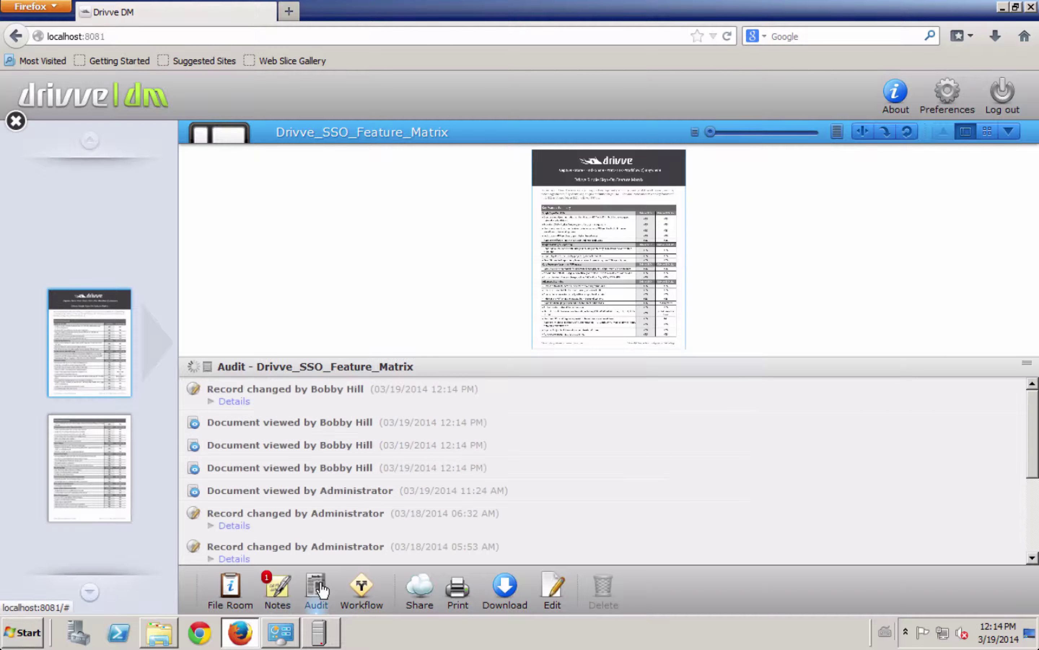
scroll(301, 444, "down", 5)
scroll(301, 445, "up", 1)
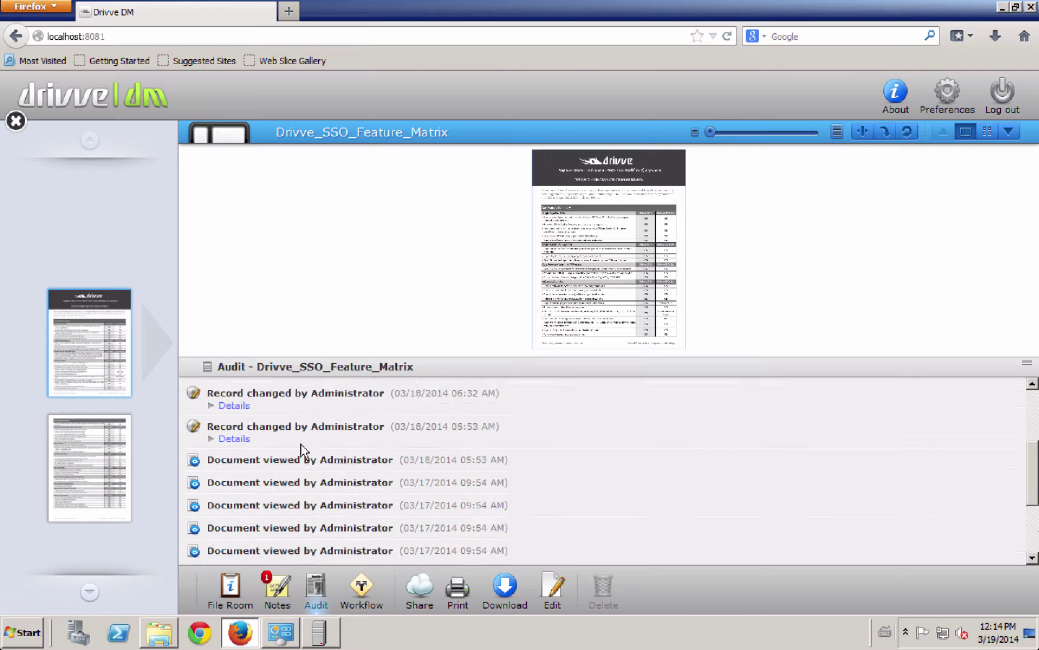
scroll(301, 444, "up", 4)
left_click(212, 403)
left_click(212, 404)
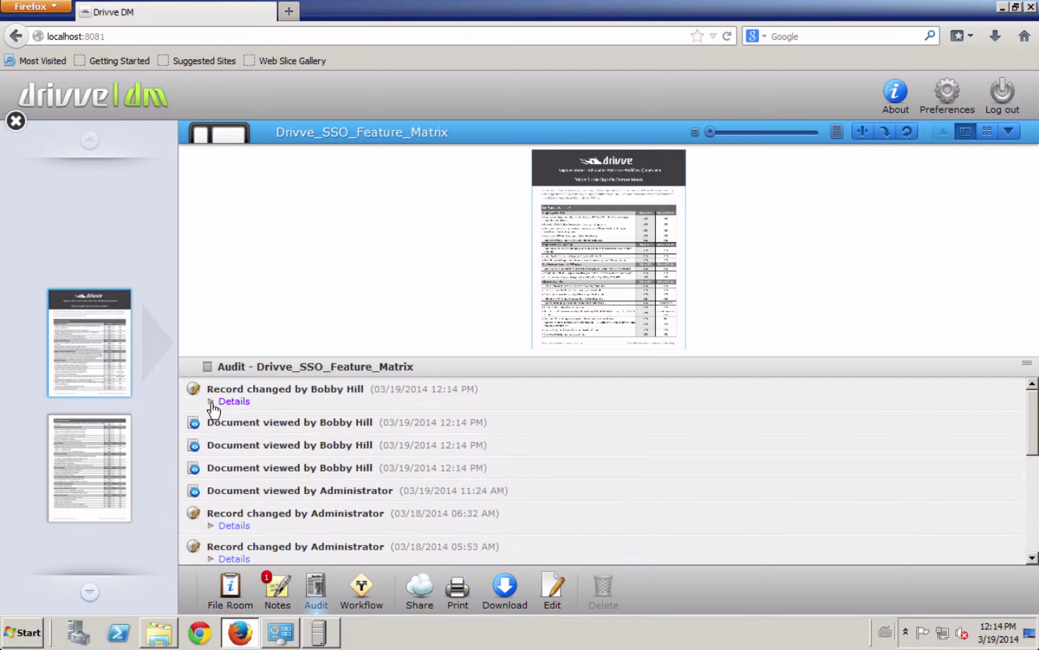
Step: Cancel editing the document and bring up the new-workflow form, with Step 1 due 03/20/2014 12:15 PM
left_click(558, 592)
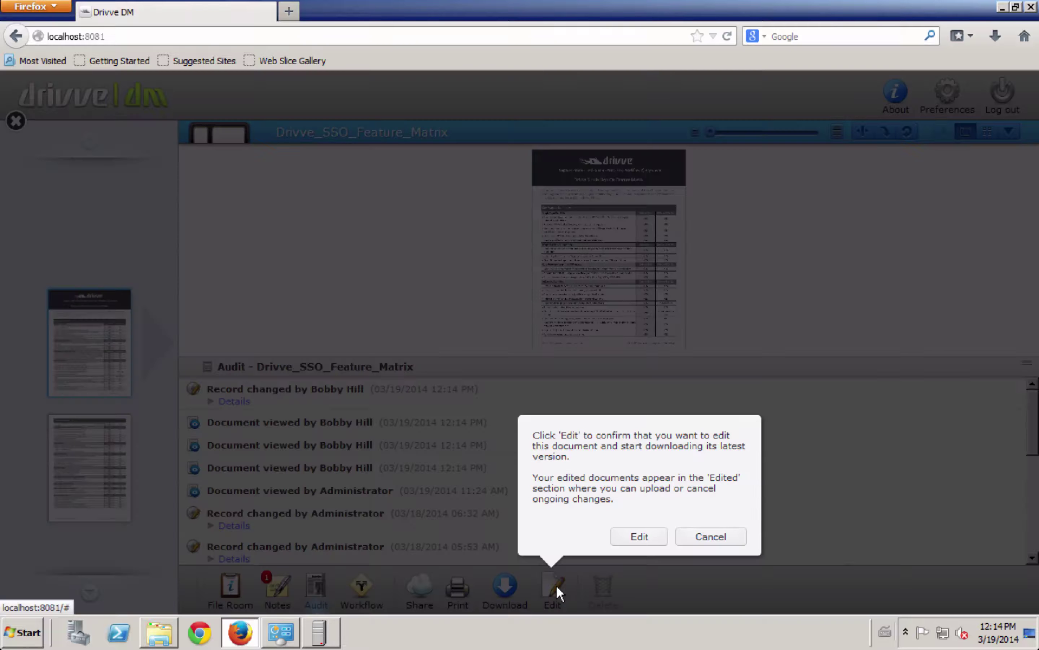
left_click(713, 541)
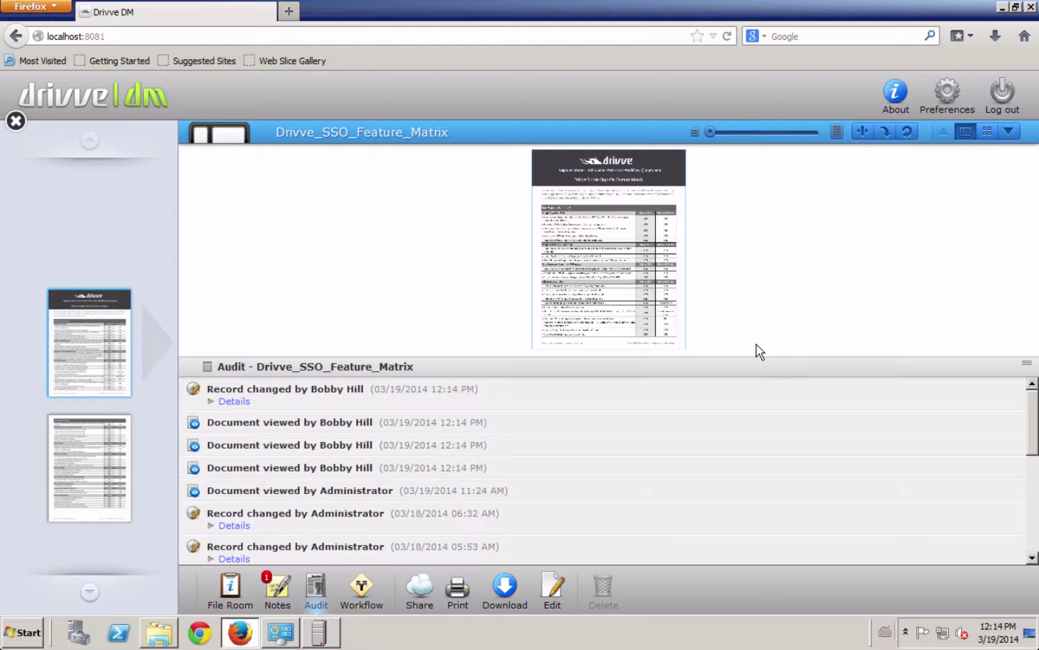
left_click(363, 585)
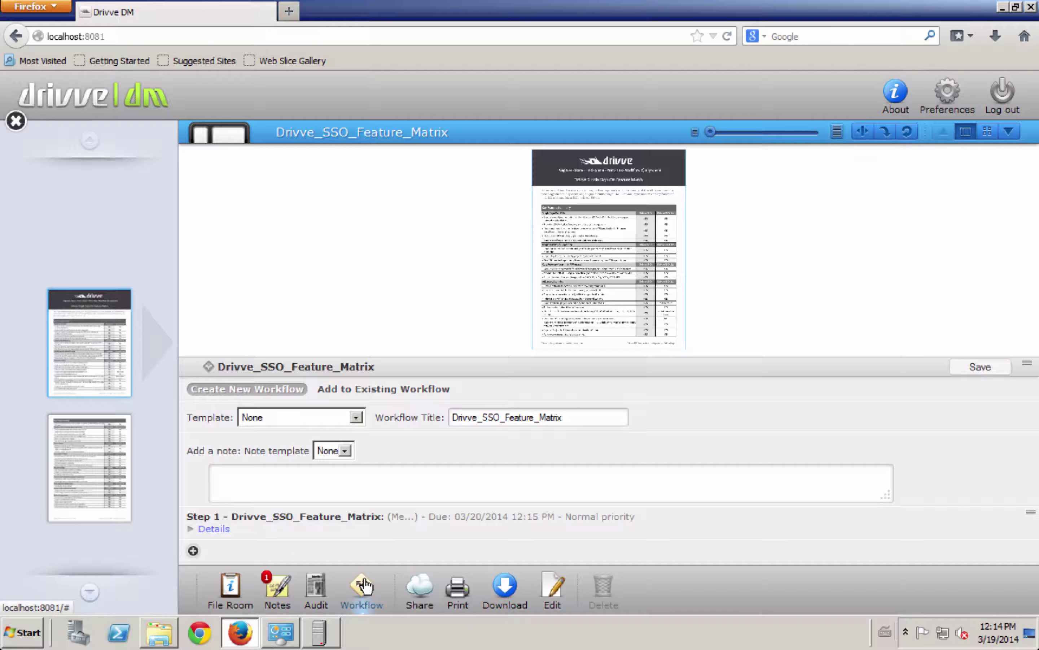
Step: Look through the Share dialog's URL and Email options, then cancel without sharing
left_click(425, 593)
left_click(585, 185)
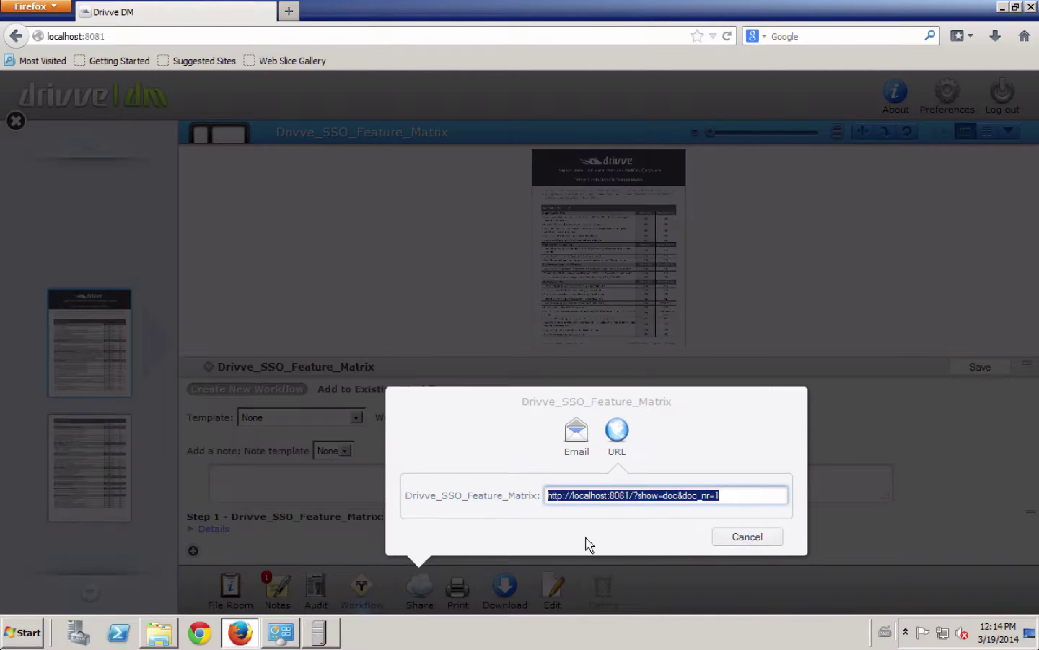
left_click(582, 451)
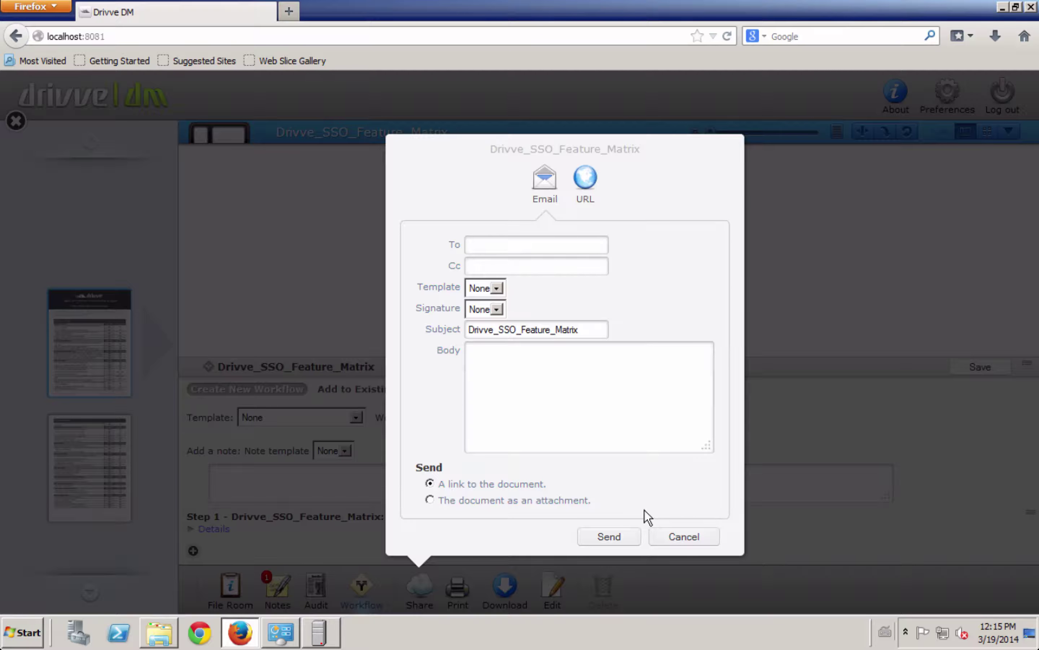
left_click(672, 538)
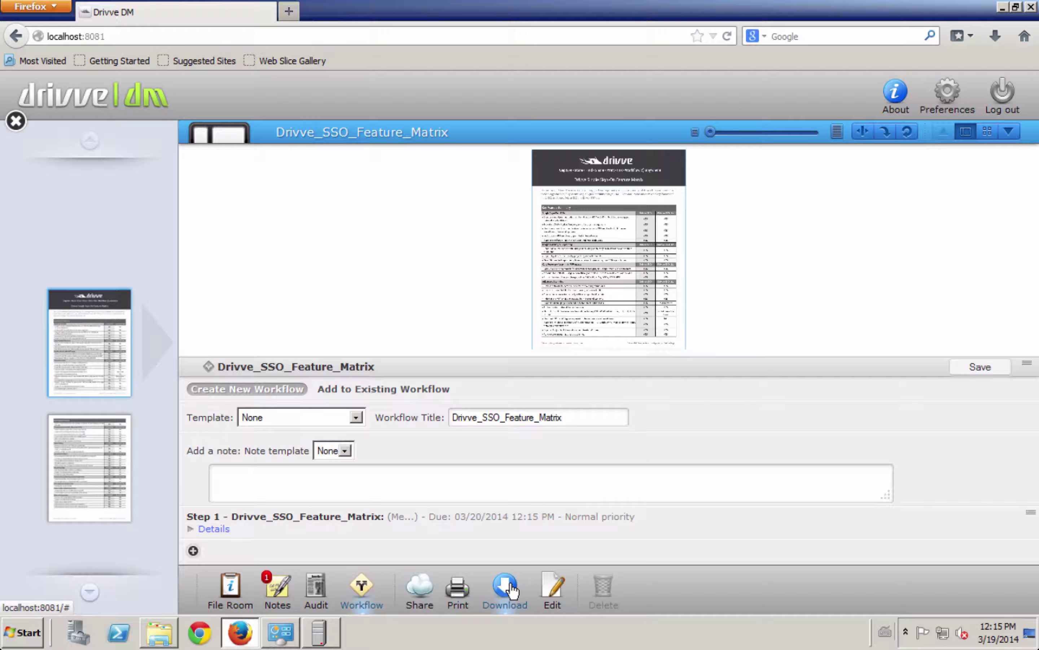
Step: Close the viewer and select all three search results, including OCR_Acme_Invoice_1199_554 and test to dm
left_click(16, 123)
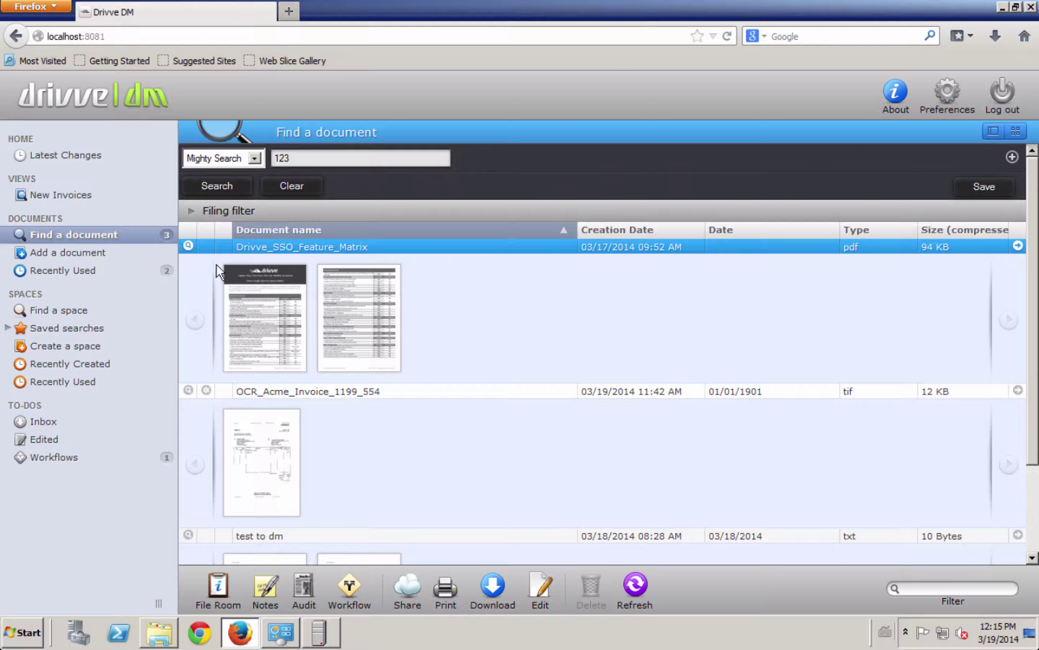
left_click(188, 245)
left_click(341, 263, "shift")
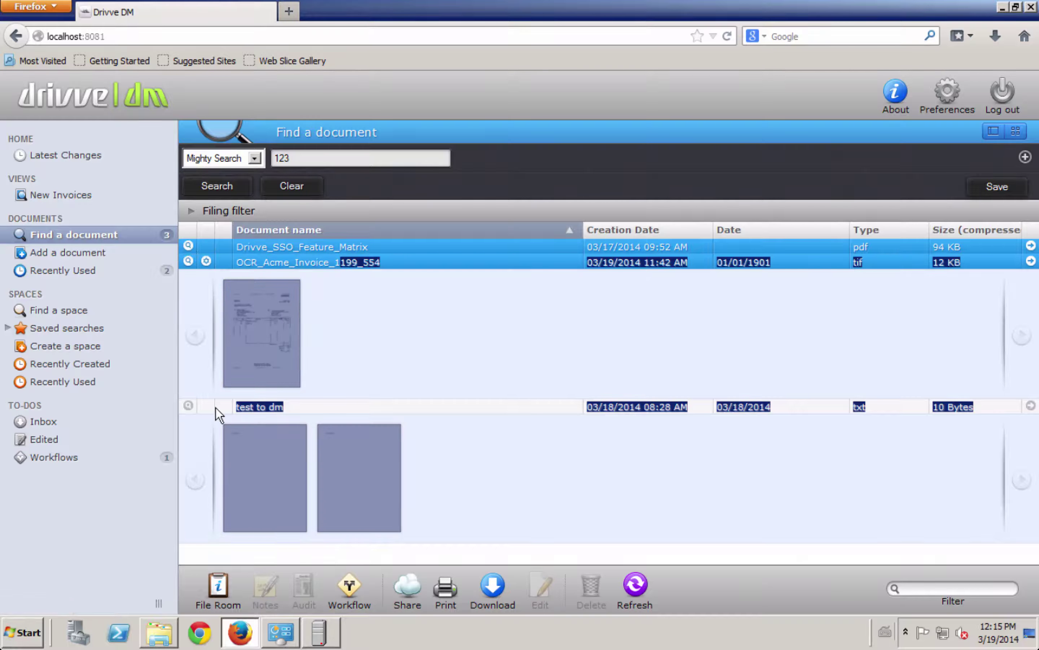
left_click(298, 406, "shift")
Step: Show the shared File Room properties for the three documents, then select only Drivve_SSO_Feature_Matrix
left_click(218, 589)
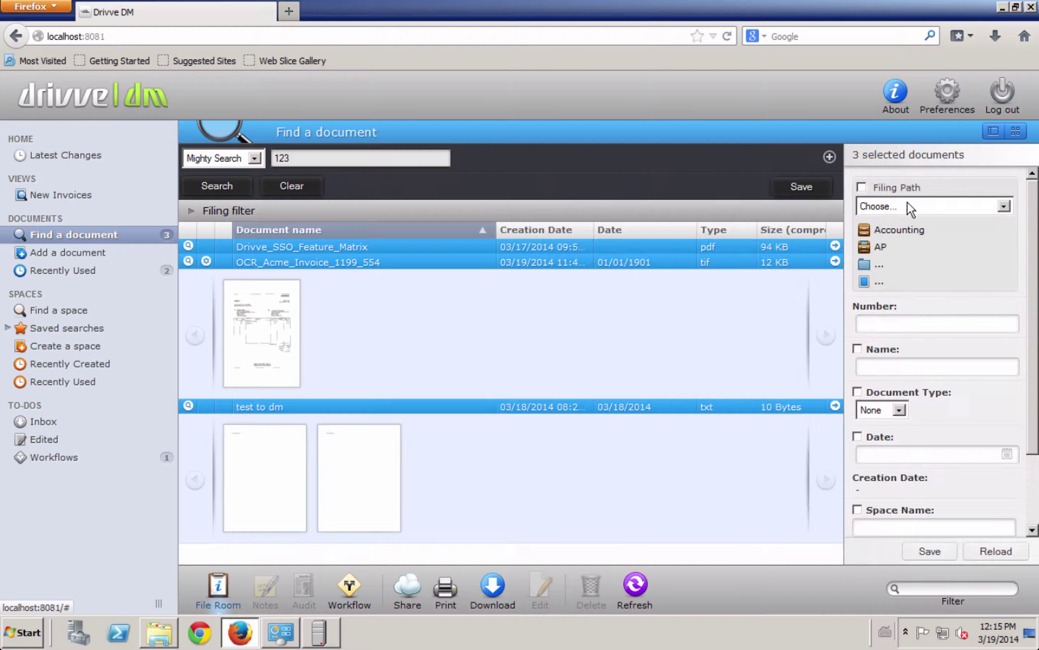
scroll(901, 388, "down", 2)
scroll(901, 389, "up", 2)
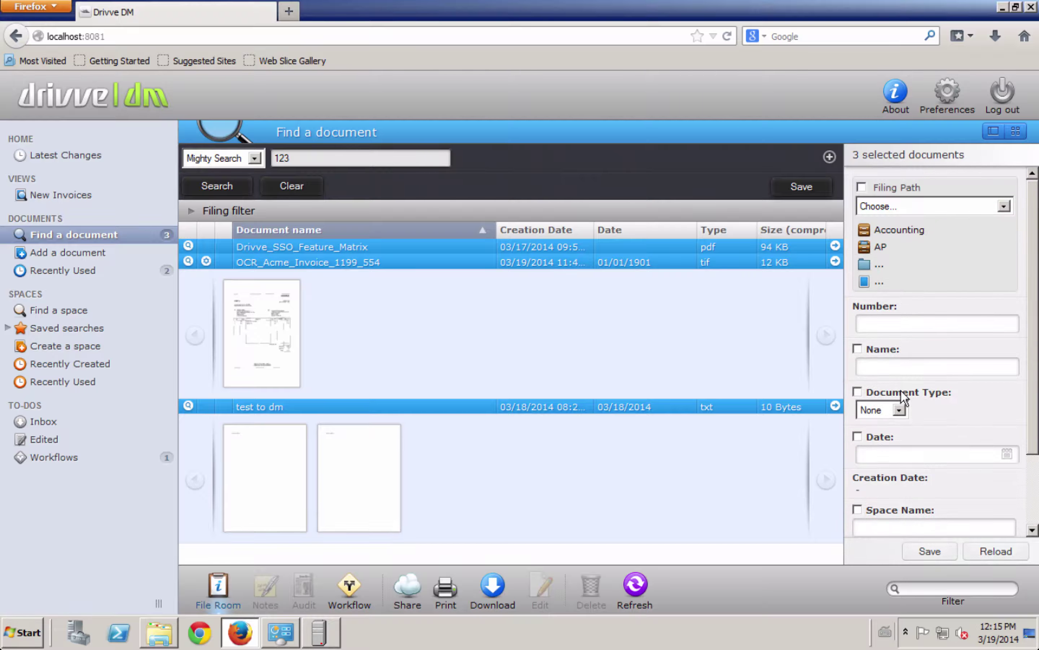
left_click(275, 248)
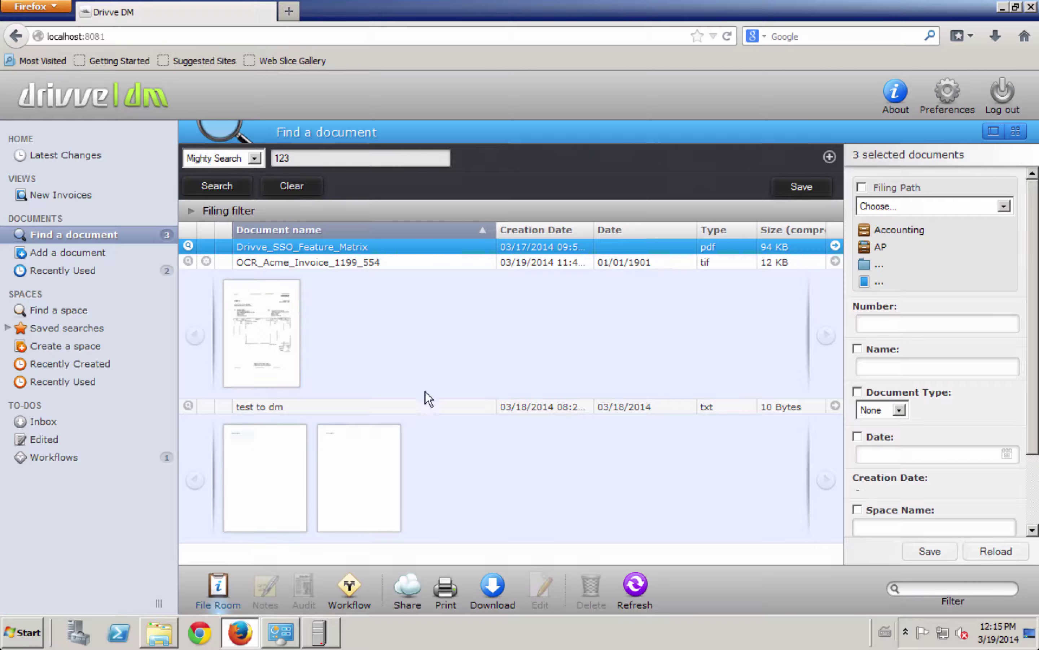
Step: Show test to dm's properties: number 3, type PO, space B's Beverages, with Space Name left unchanged
left_click(300, 406)
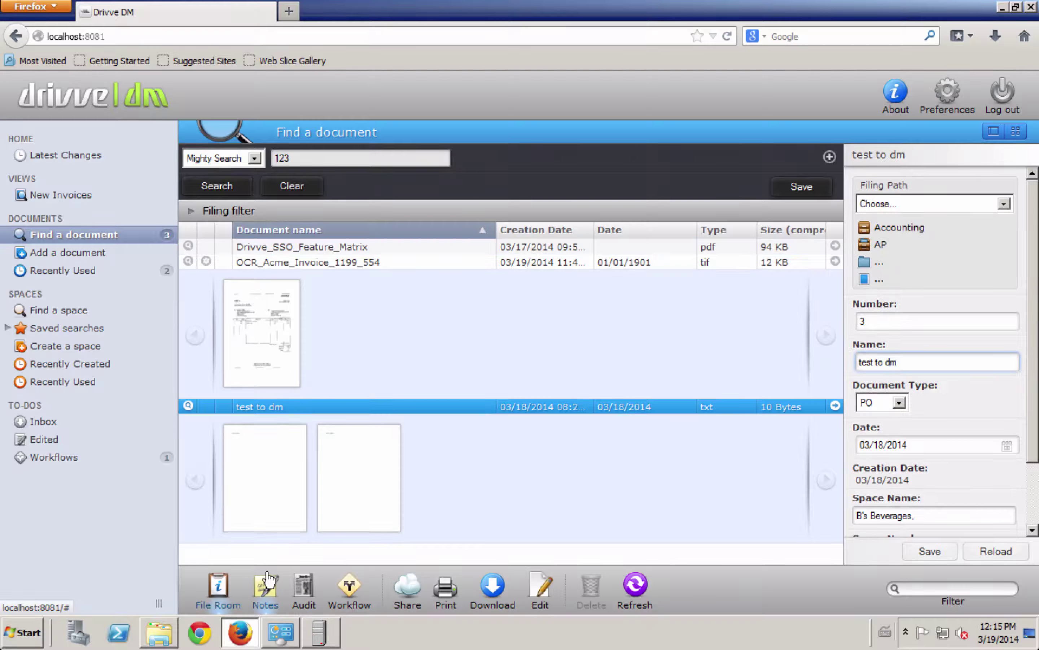
scroll(947, 456, "down", 3)
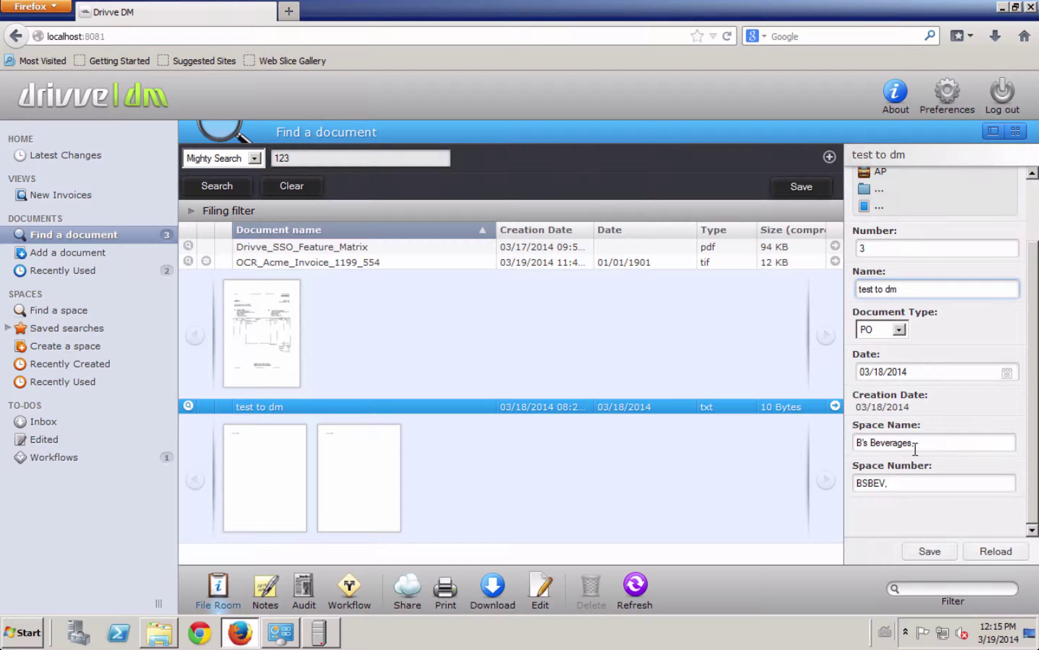
left_click(929, 443)
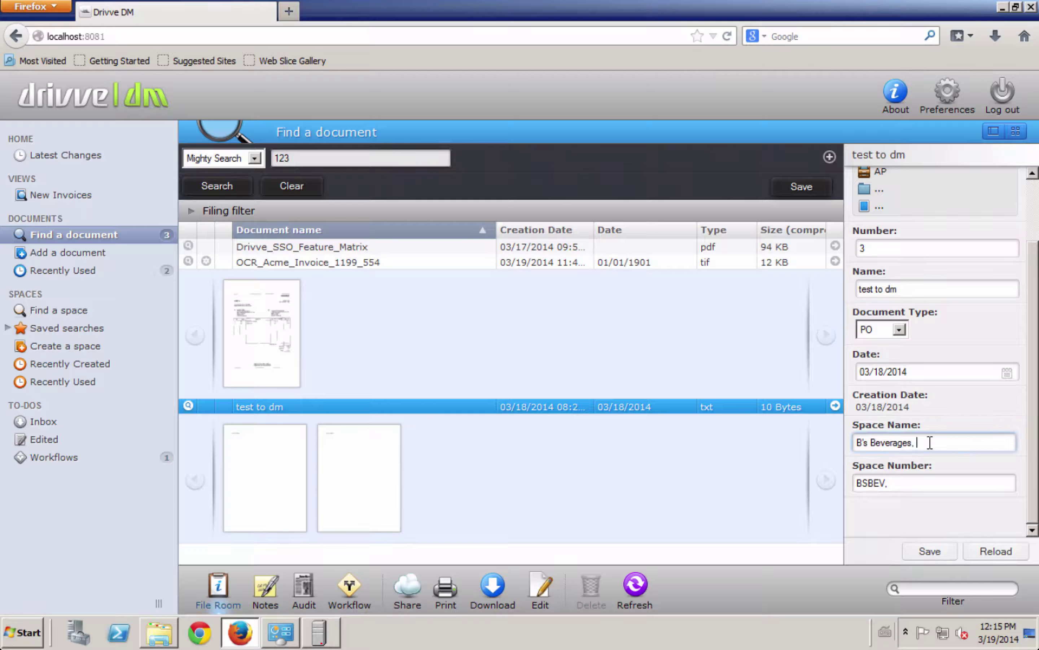
type("b")
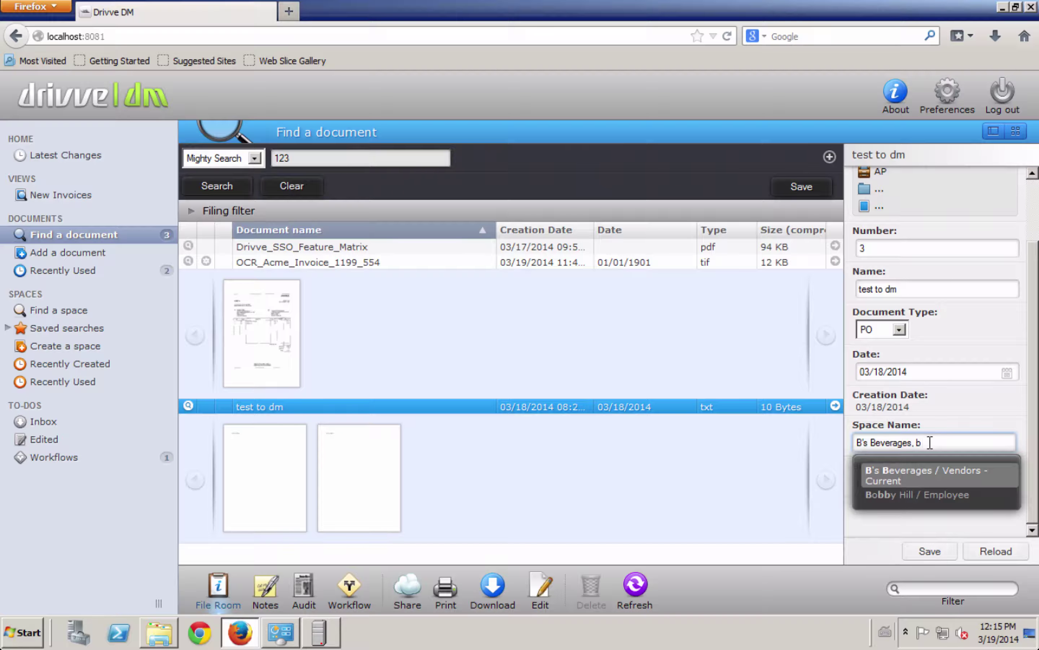
key("BackSpace")
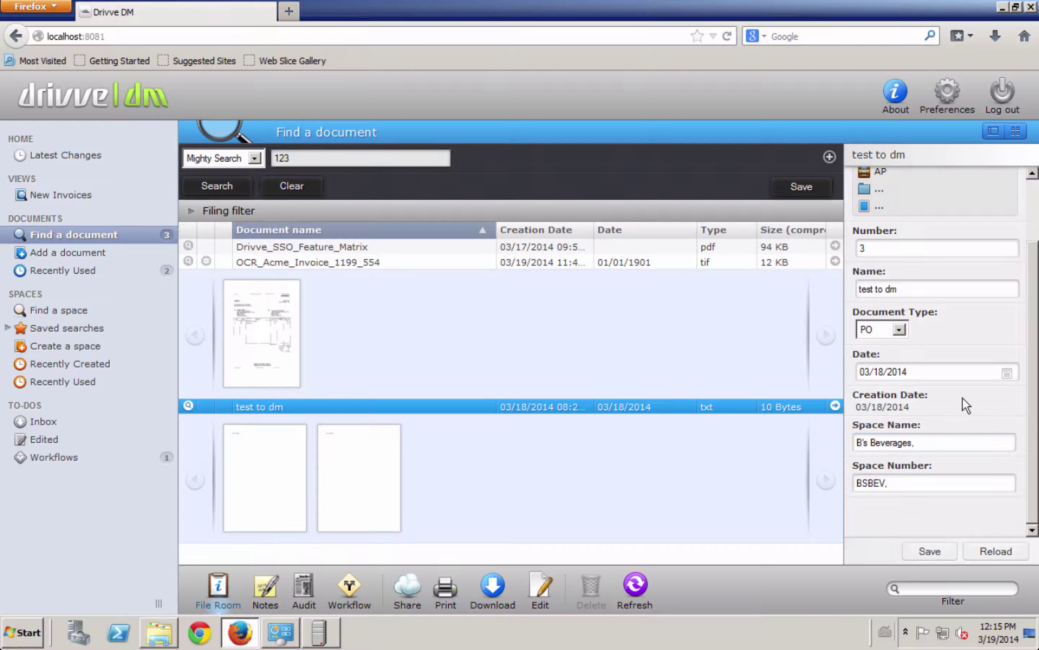
scroll(930, 358, "up", 3)
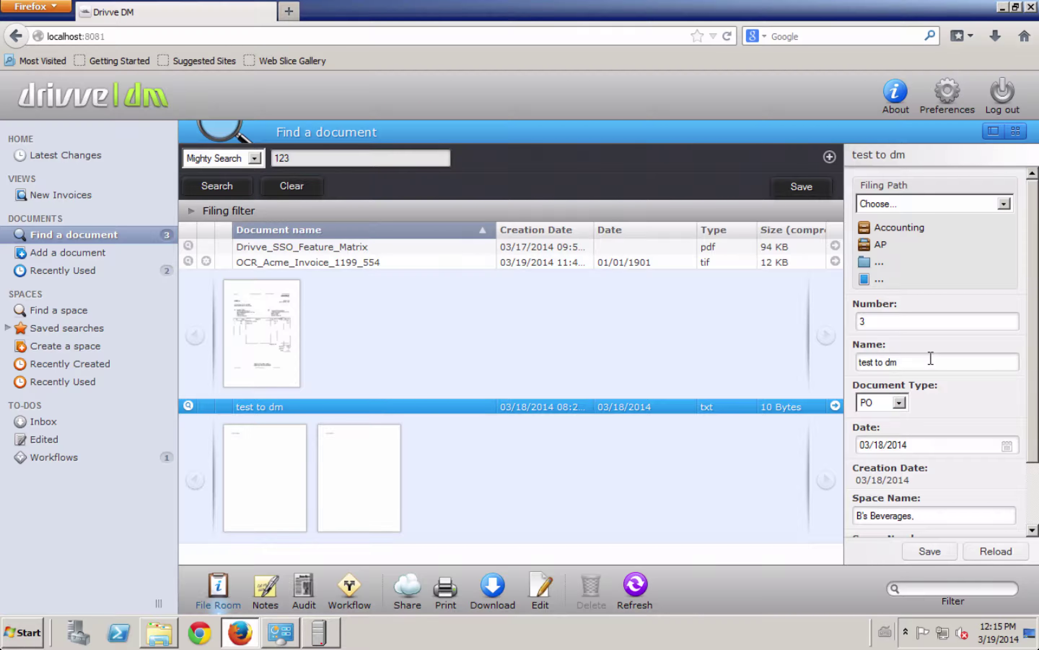
Step: Add a document search criterion: Invoice Number contains '1'
left_click(829, 156)
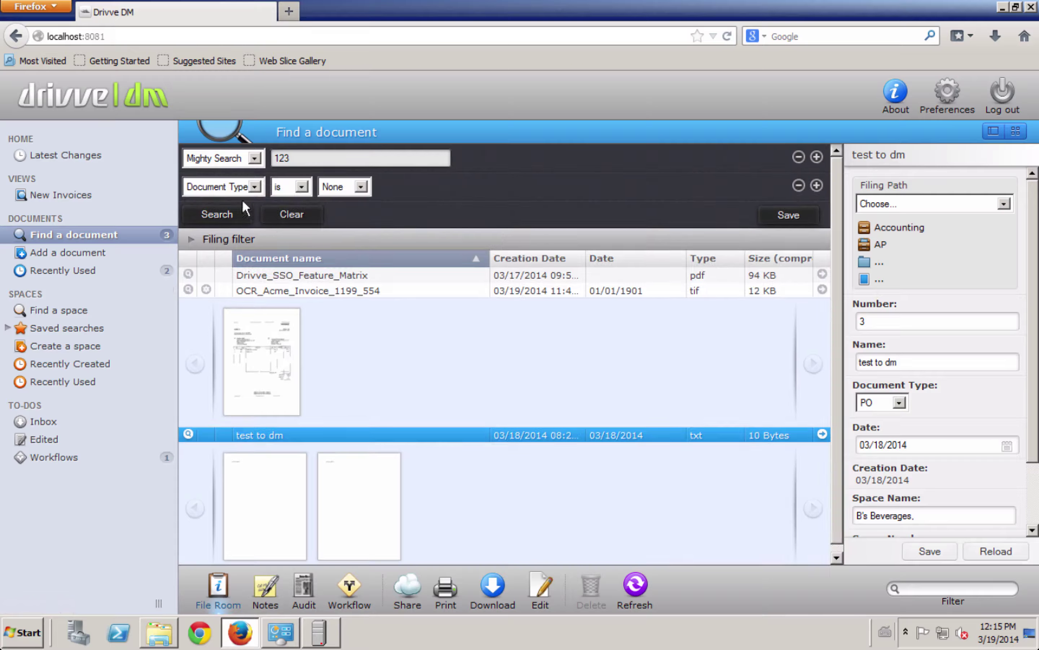
left_click(231, 192)
left_click(213, 274)
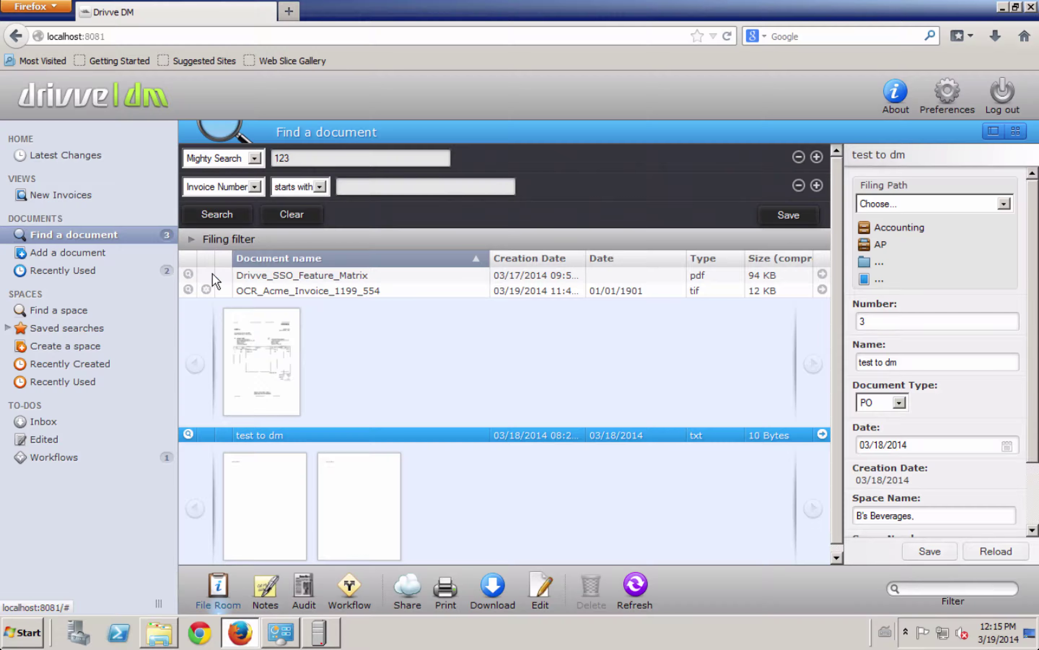
left_click(352, 186)
type("1")
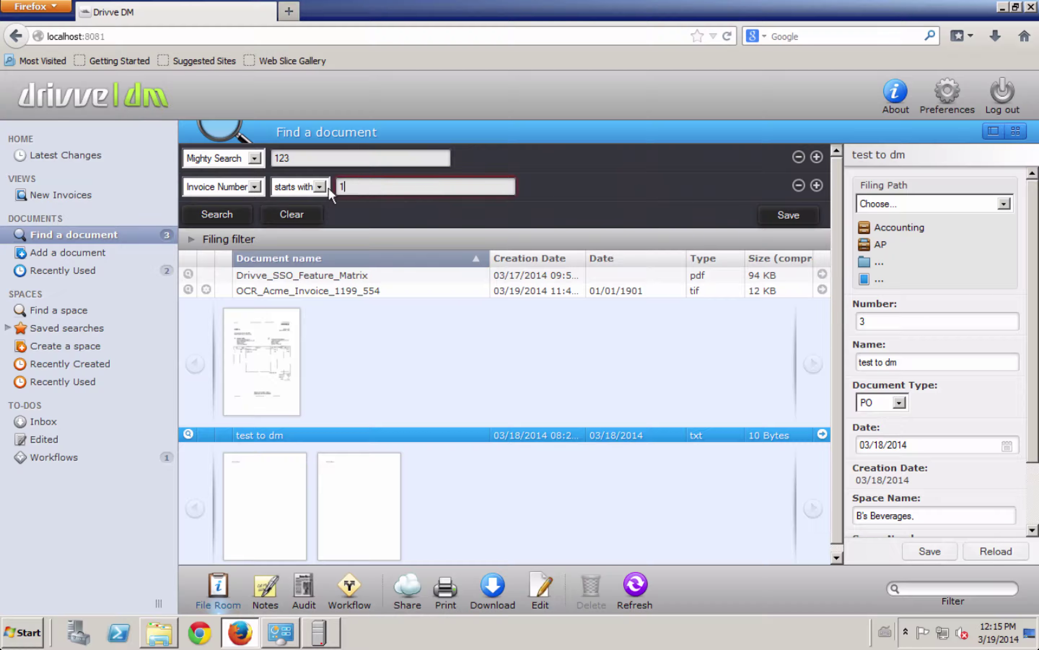
left_click(327, 188)
left_click(299, 211)
Step: Replace the '123' criterion with Creation Date this week, search, view test to dm, then open Find a space
double_click(282, 158)
key("BackSpace")
left_click(244, 163)
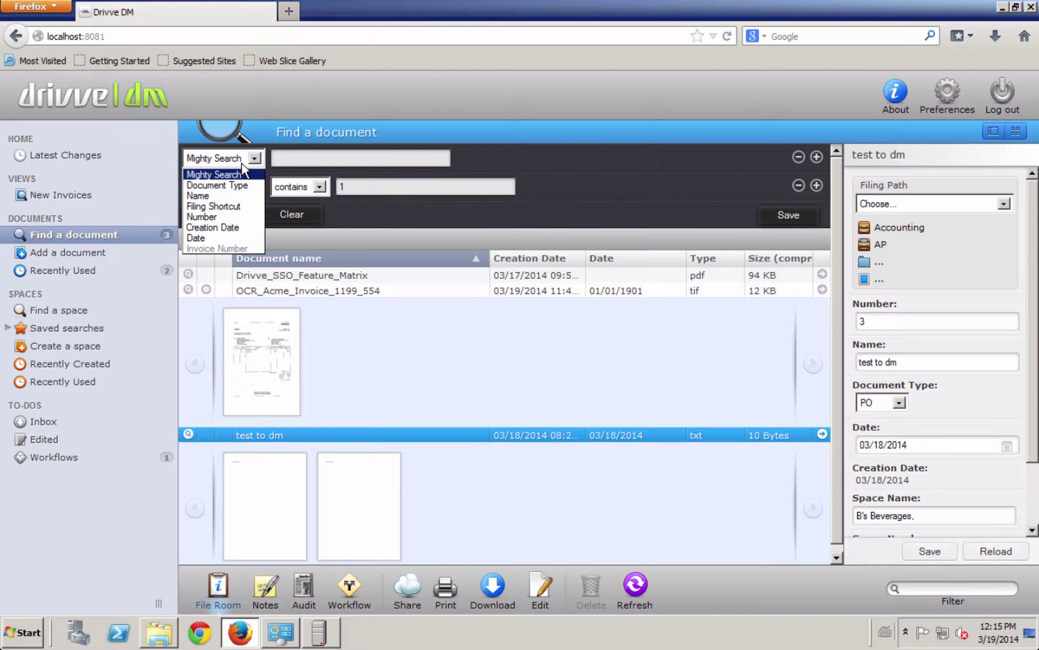
left_click(212, 226)
left_click(291, 154)
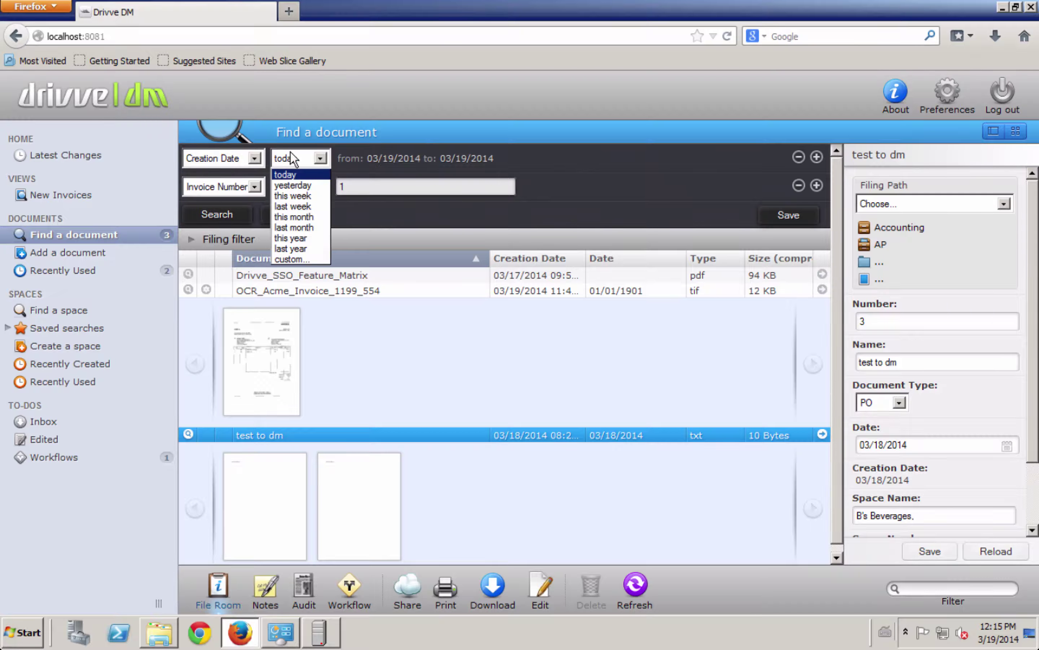
left_click(293, 197)
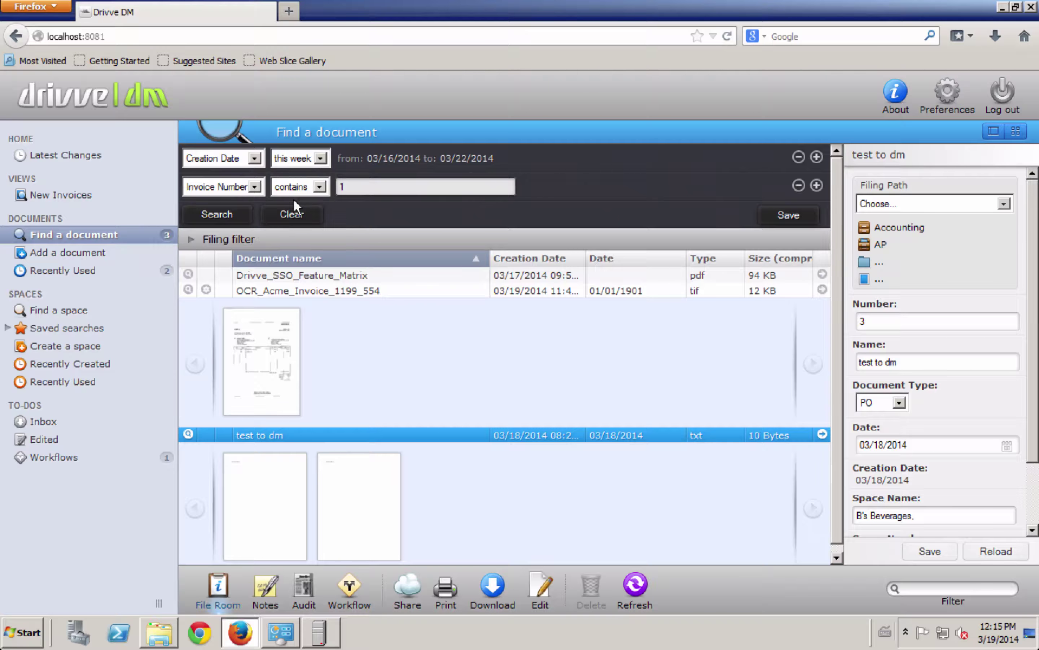
left_click(226, 215)
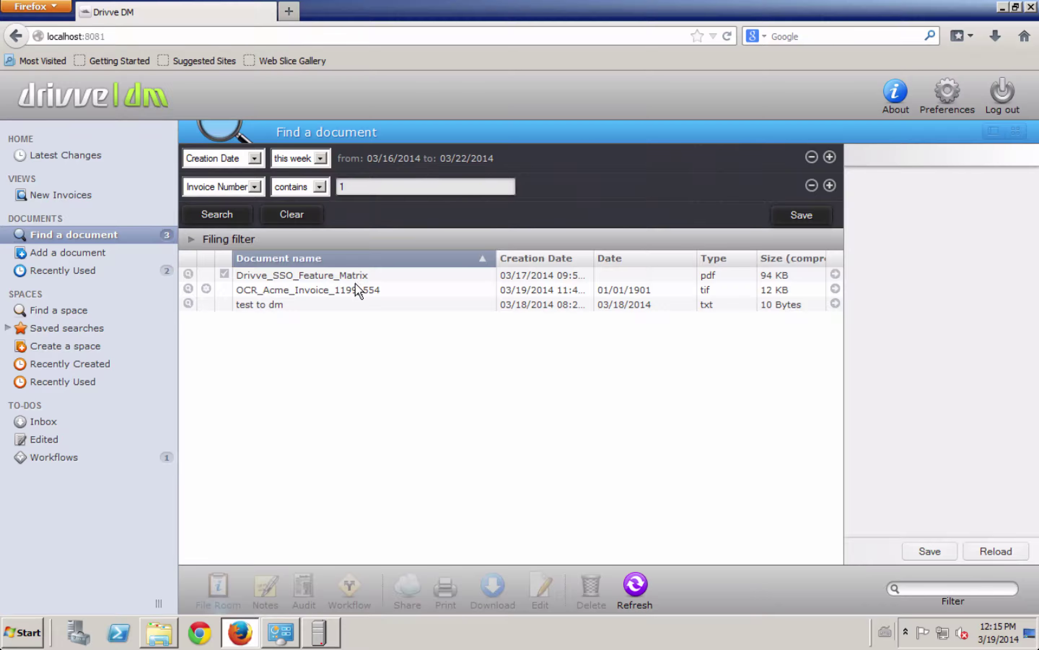
left_click(326, 309)
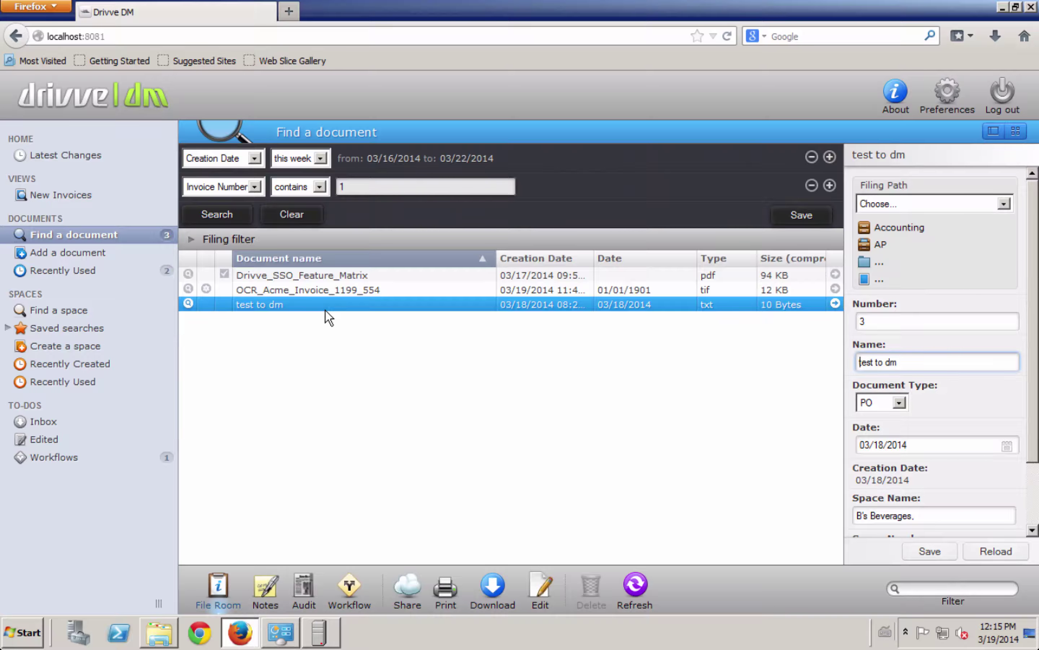
left_click(91, 312)
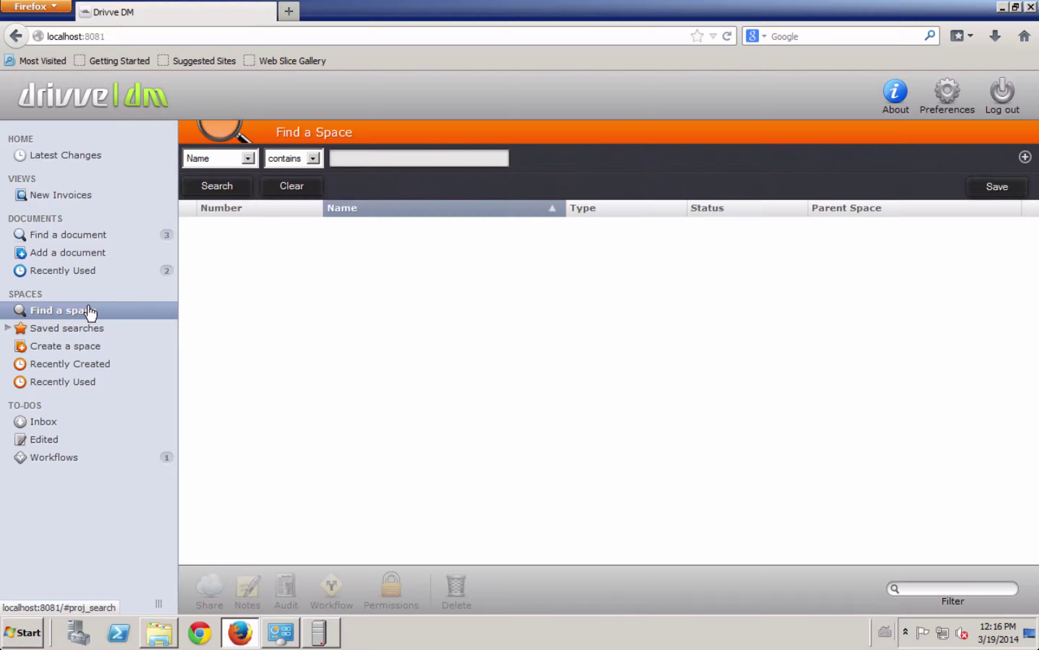
Step: Set the space search criterion to Type = Vendors
left_click(243, 158)
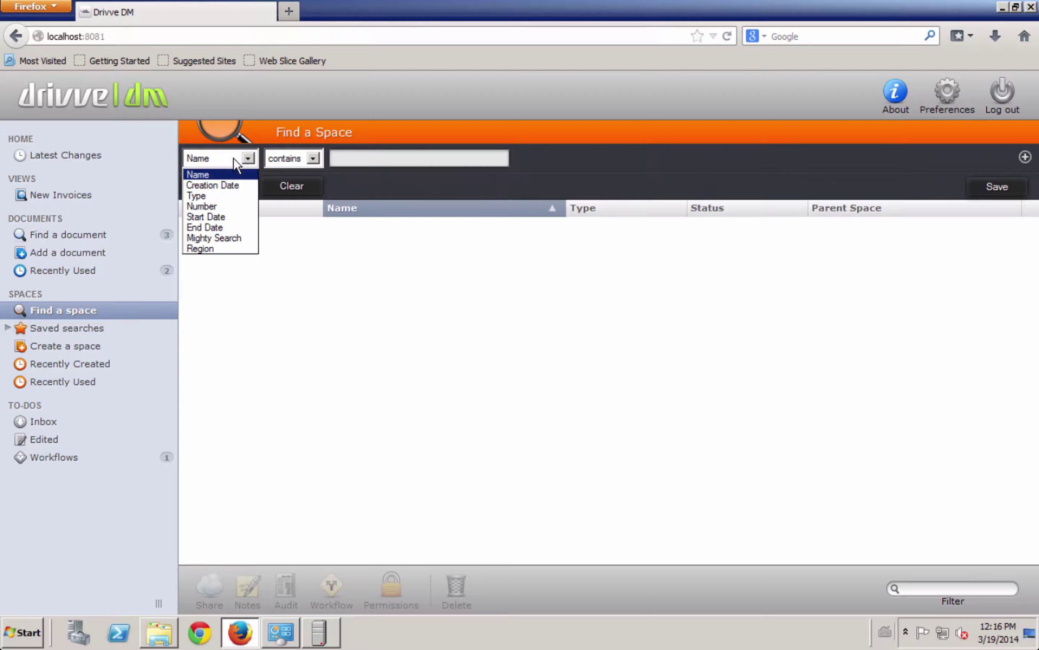
left_click(211, 196)
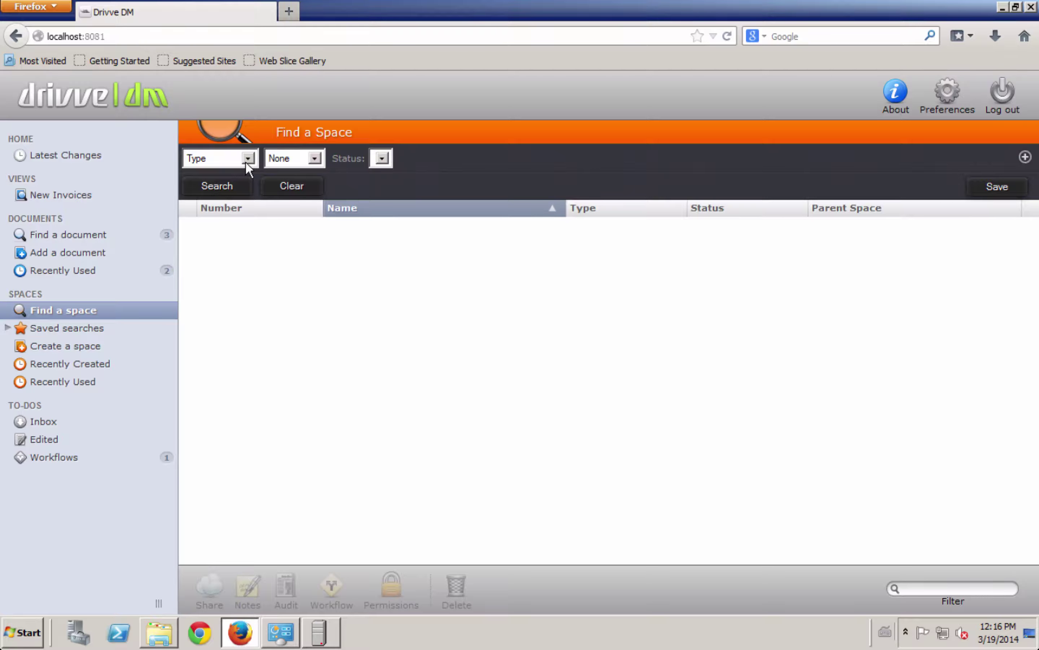
left_click(294, 163)
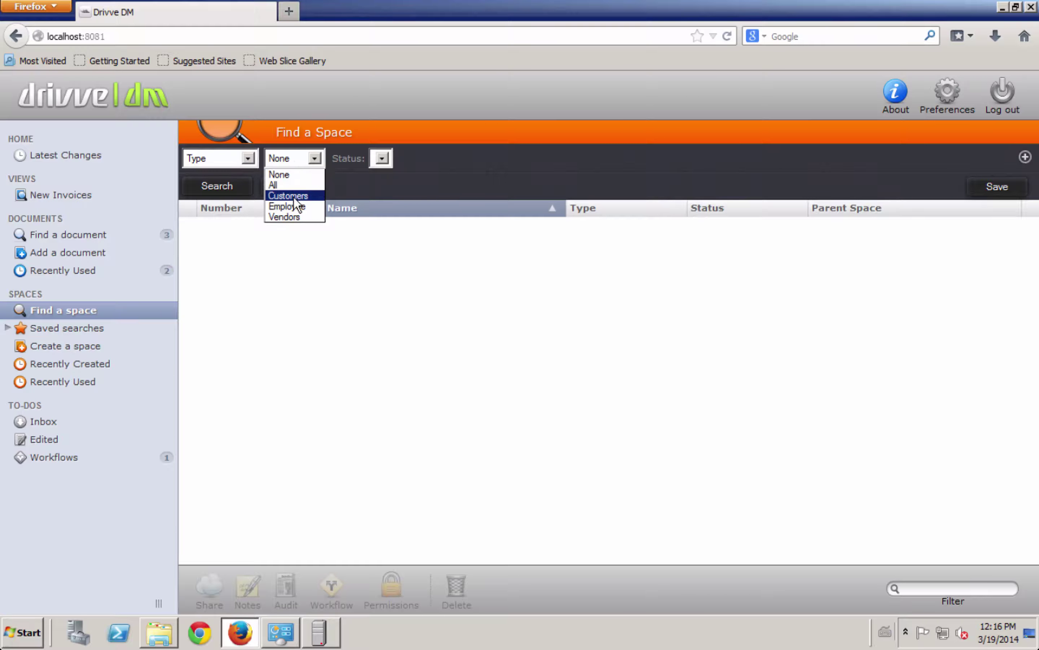
left_click(297, 216)
Step: Add Name contains 'B', run the search, and select B's Beverages in the results
left_click(1026, 157)
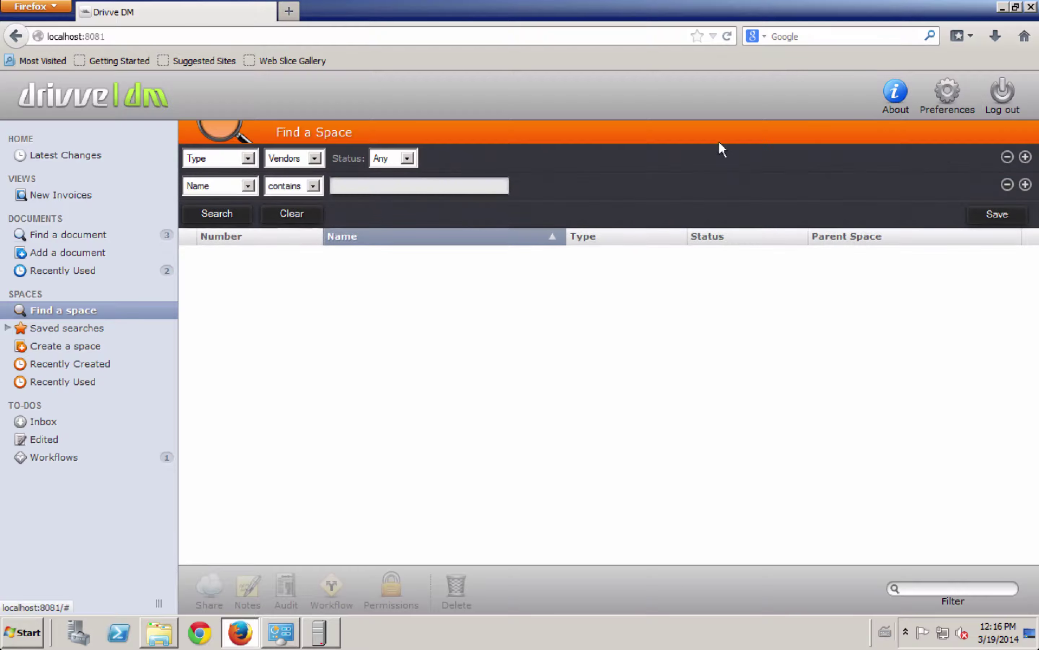
left_click(365, 185)
type("B")
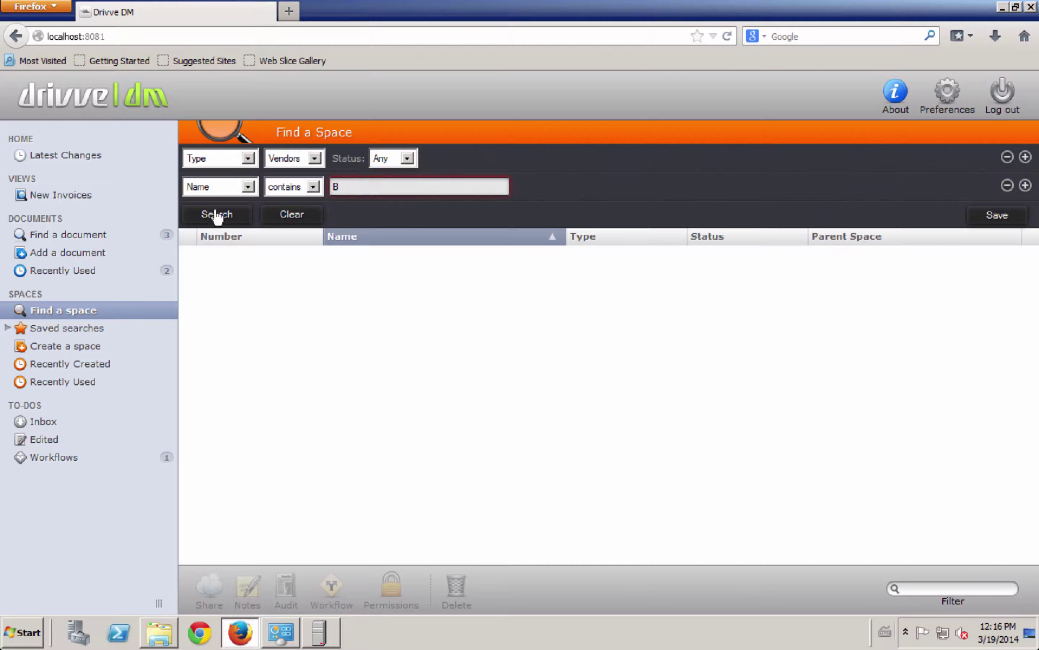
left_click(212, 216)
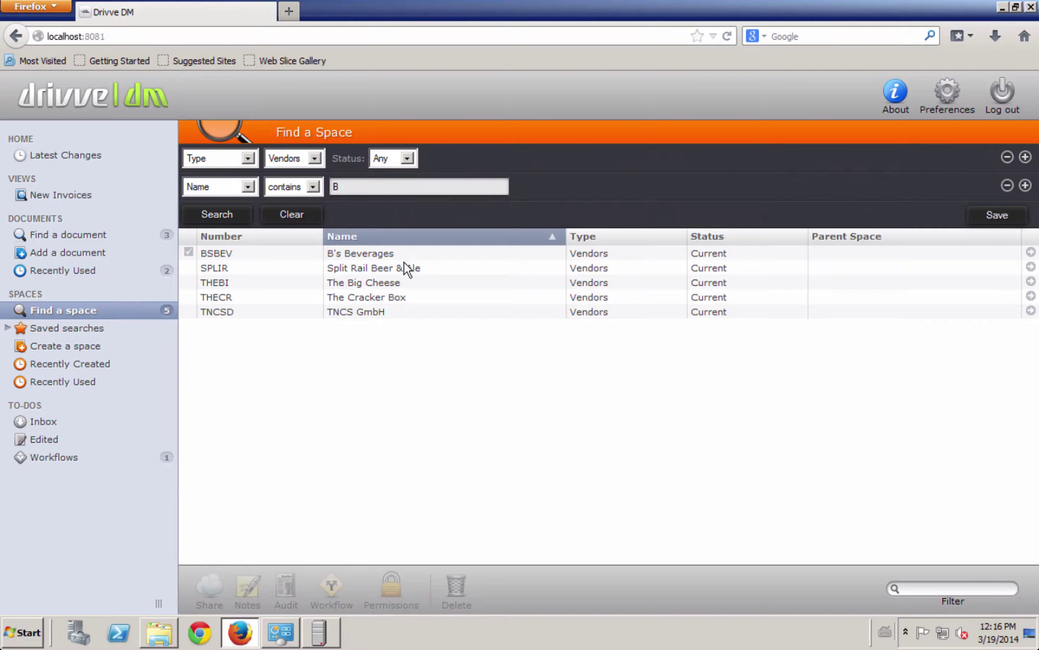
left_click(391, 253)
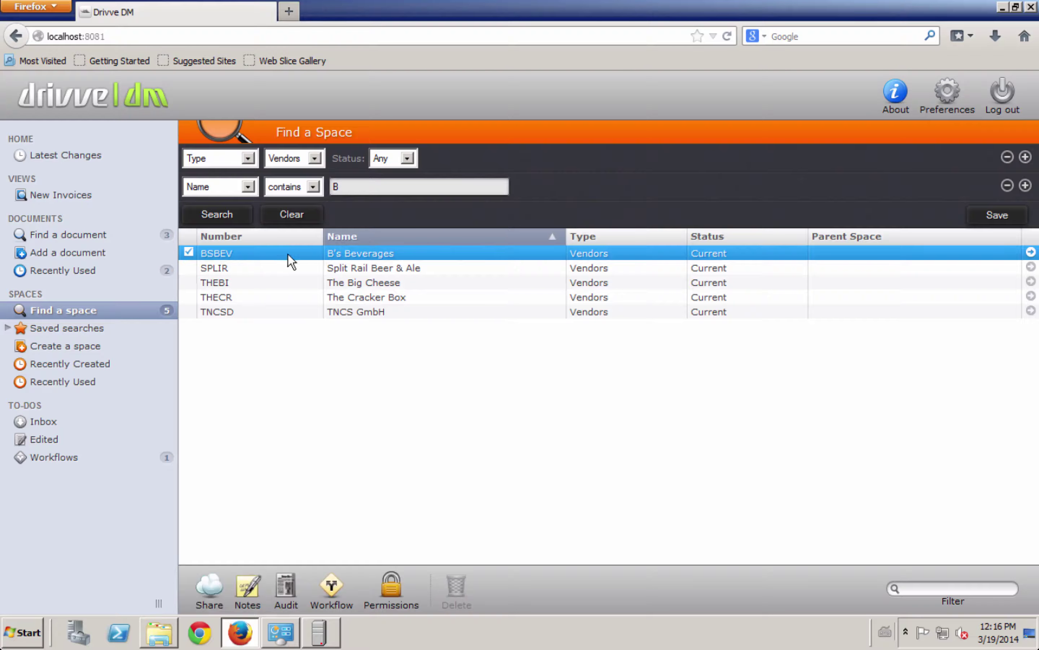
Step: Open the B's Beverages space, select OCR_Acme_Invoice_1199_554, and expand the space details form
double_click(220, 253)
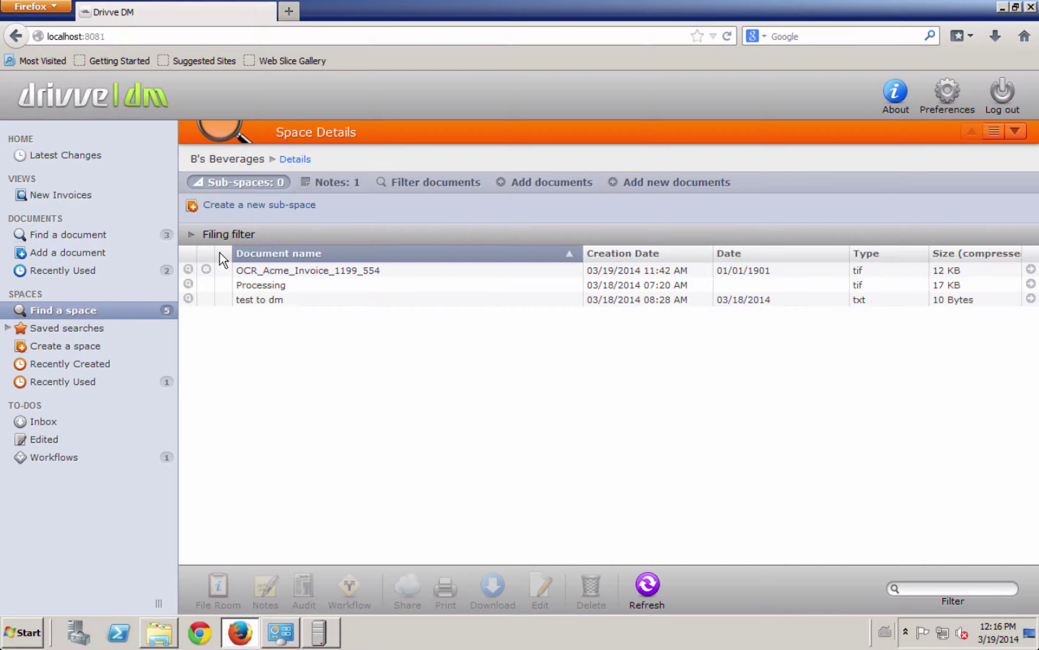
left_click(283, 270)
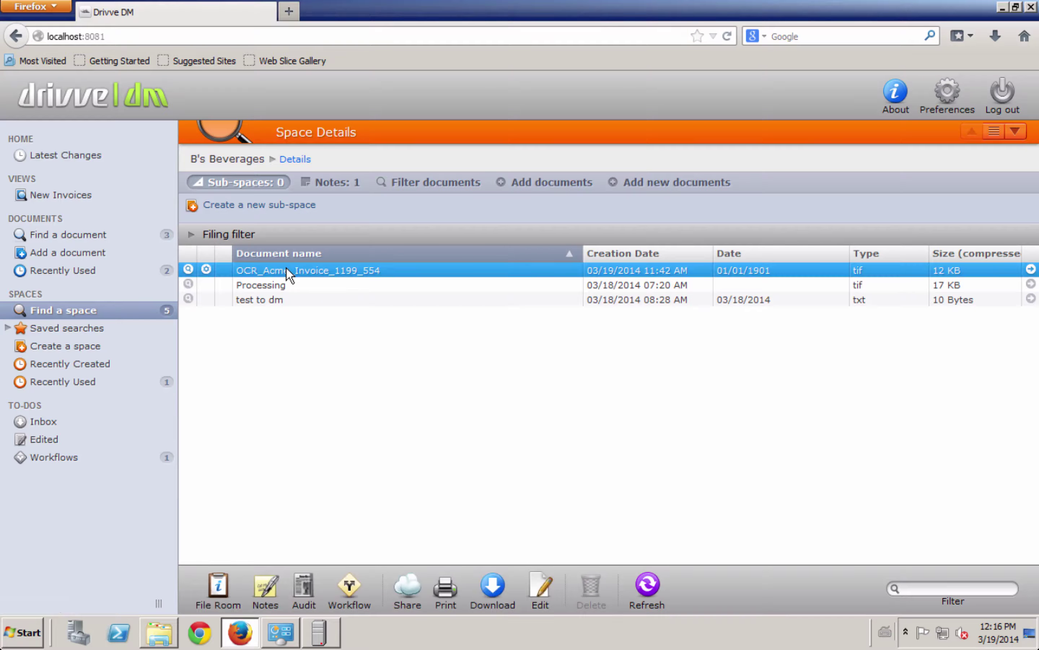
left_click(305, 163)
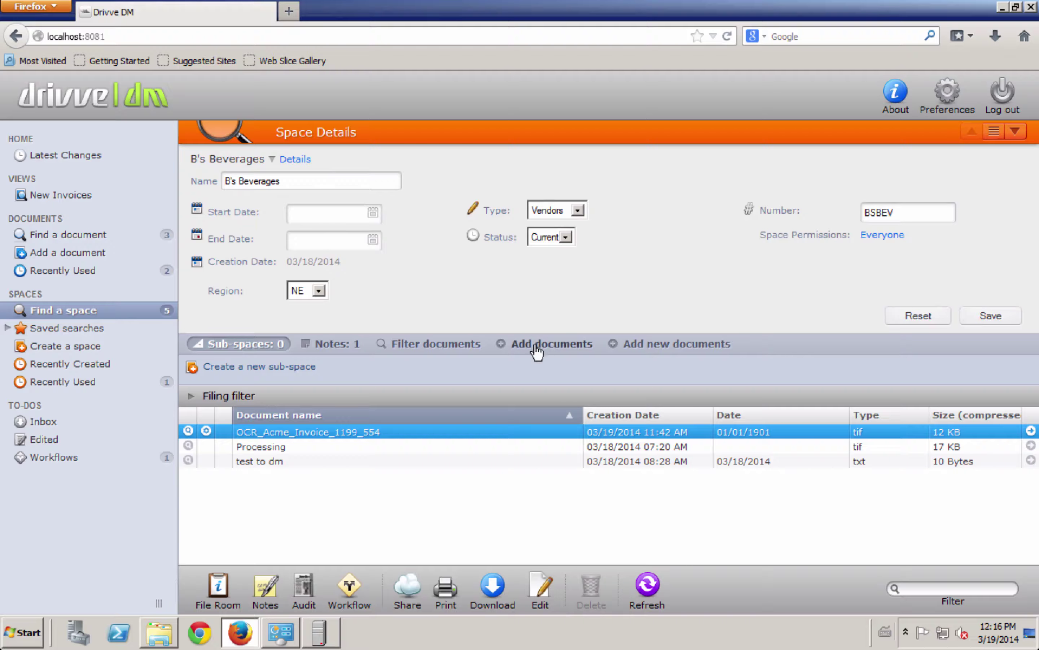
Step: Review the space's Everyone access without changes and keep its region as NE
left_click(876, 237)
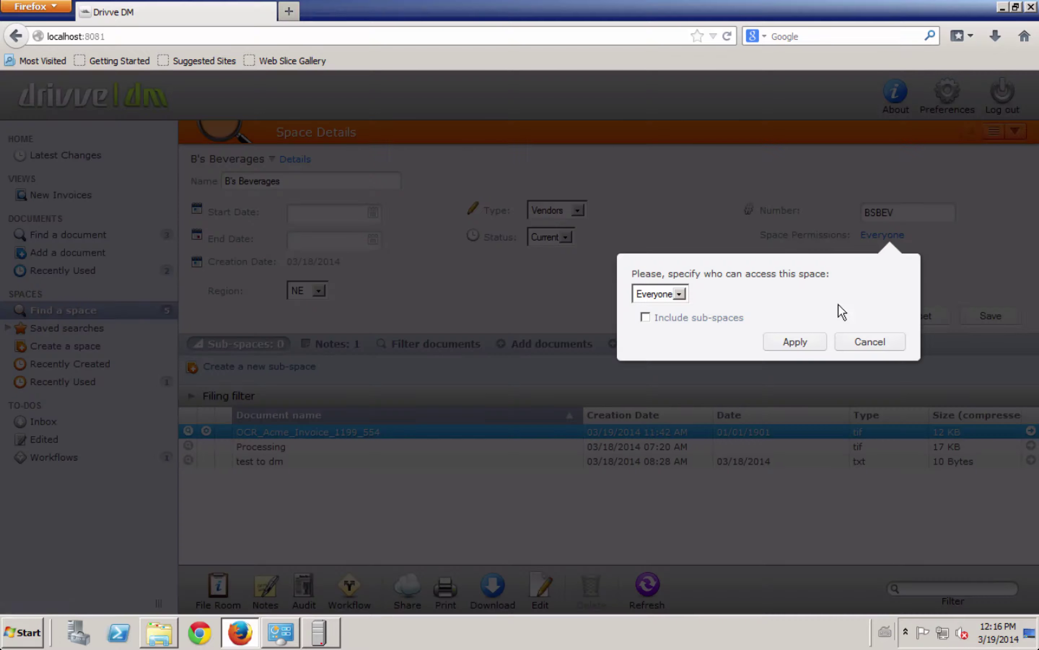
left_click(870, 335)
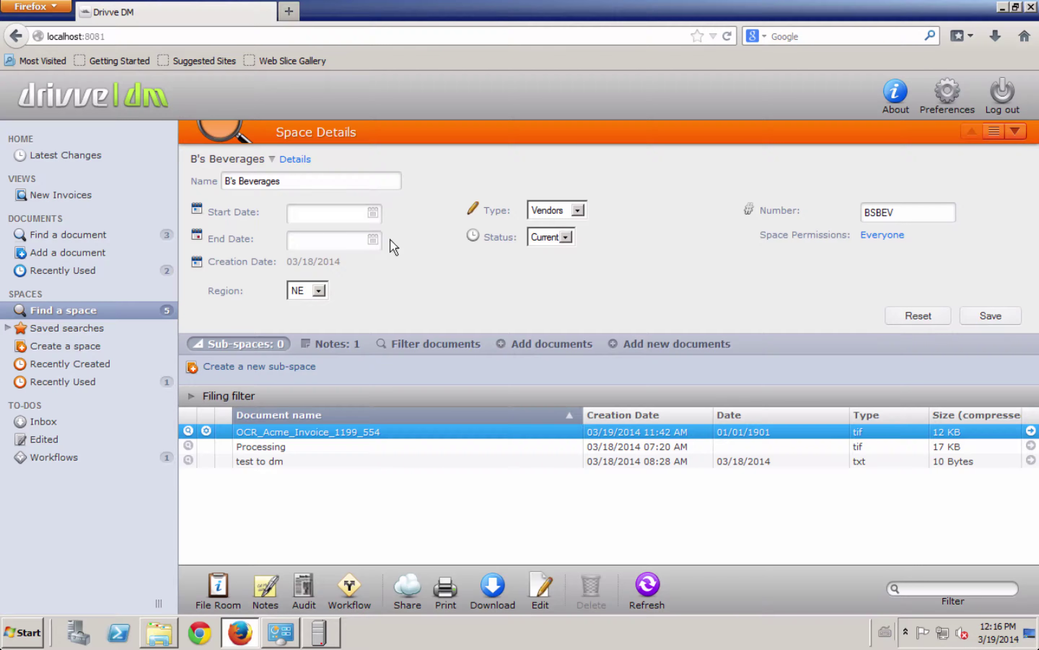
left_click(306, 291)
left_click(301, 293)
Step: Run the 'NE vendors' saved space search from the sidebar
left_click(97, 330)
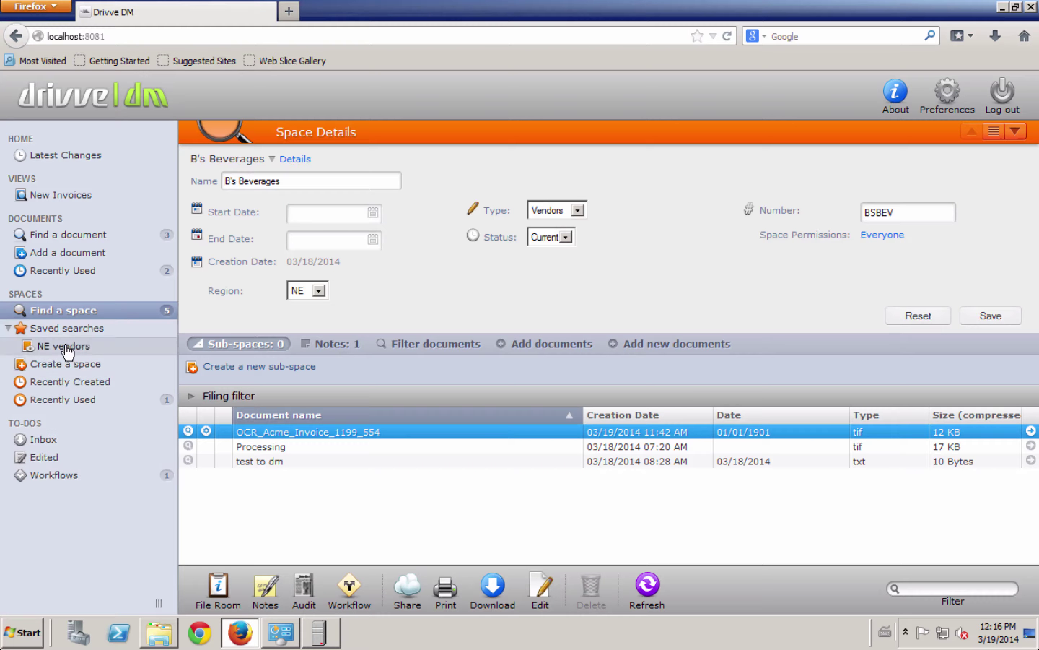
left_click(68, 349)
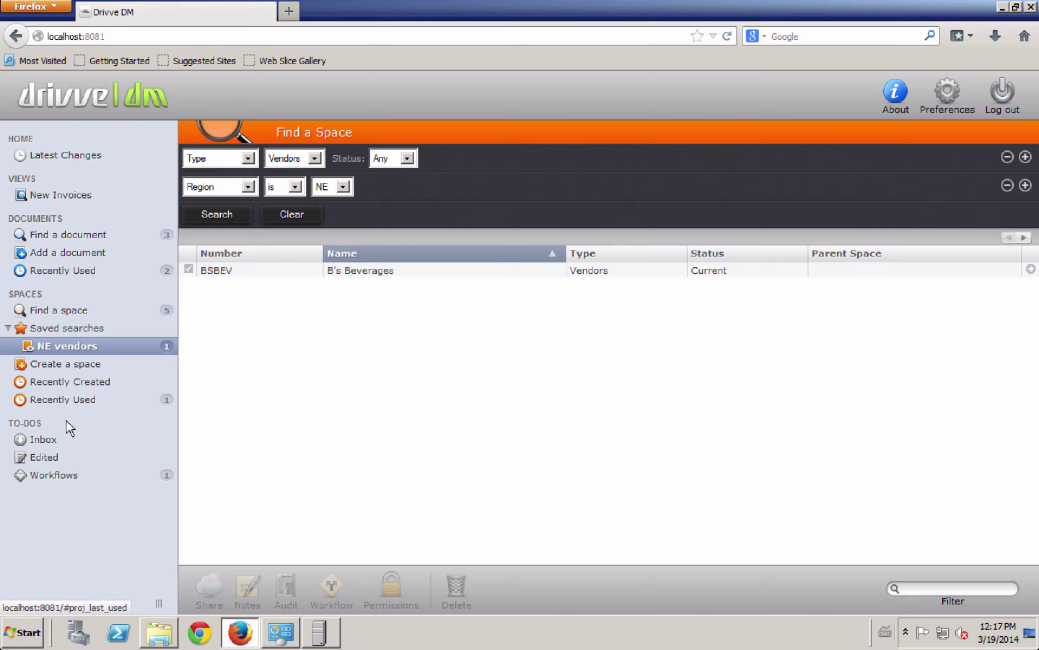
Step: From the Inbox's Workflows list, claim the open OCR_Acme_Invoice_1199_554 invoice workflow
left_click(53, 441)
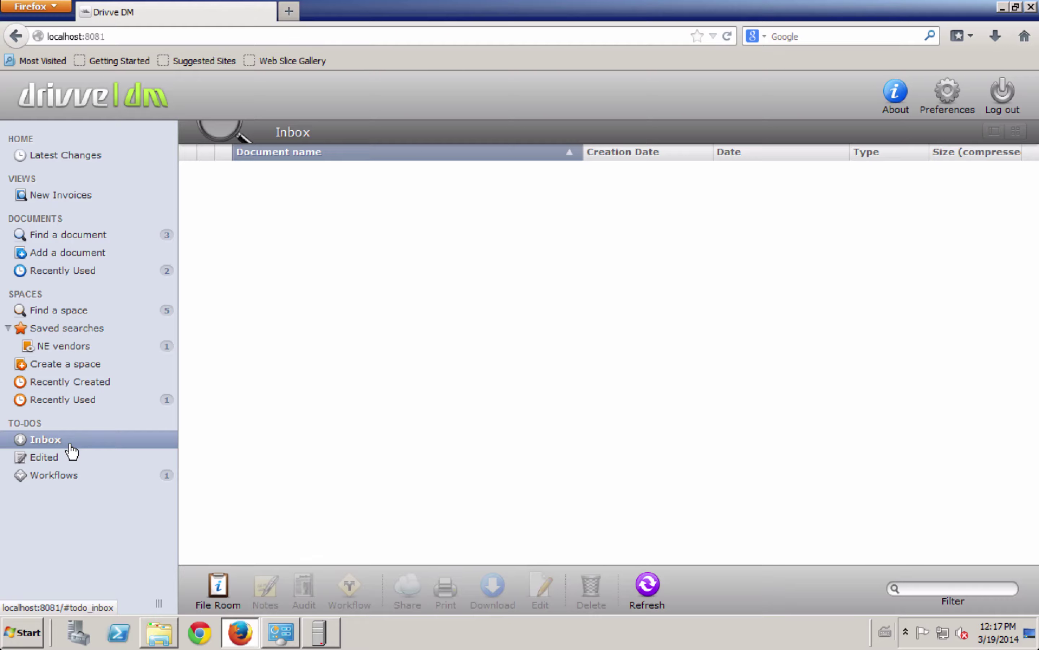
left_click(50, 477)
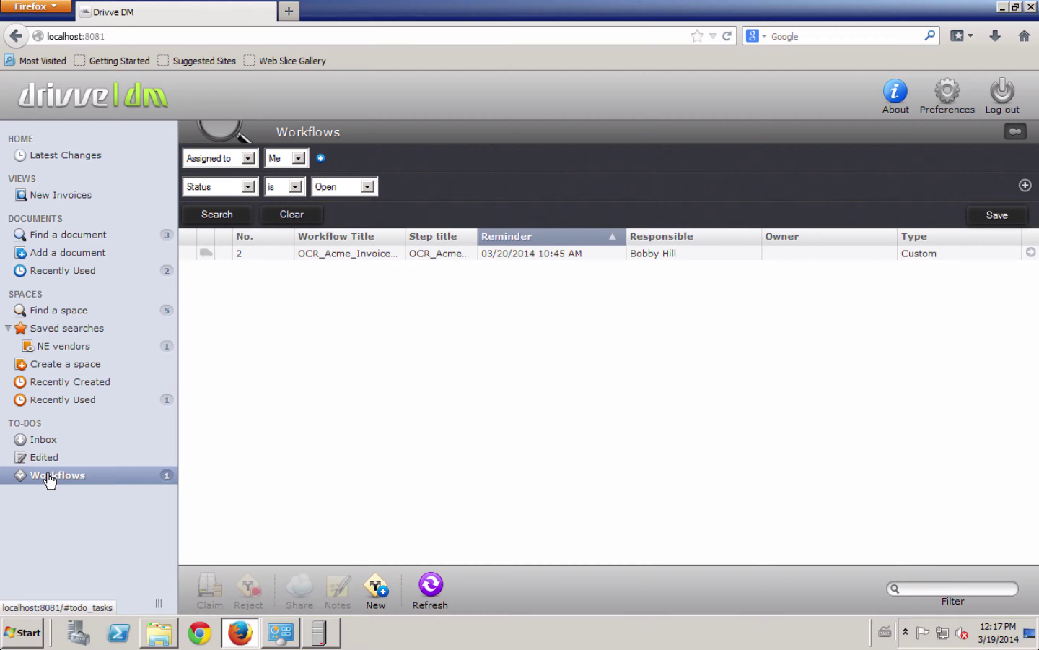
left_click(351, 255)
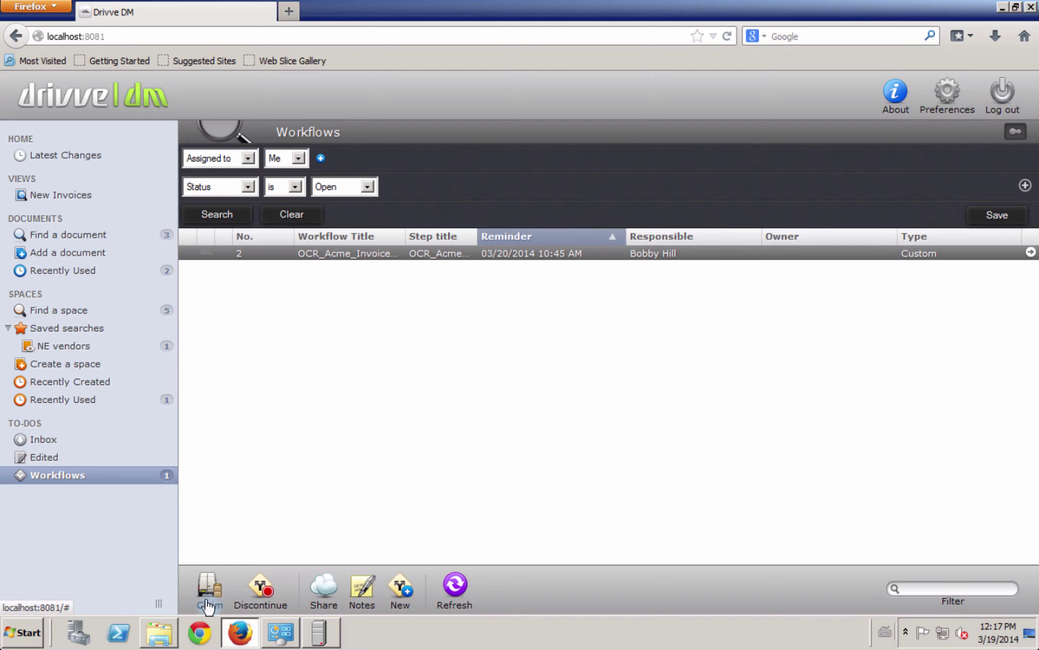
left_click(207, 588)
Step: Open the invoice workflow, preview its attached document, check Notes, then return to Workflow Status
double_click(428, 253)
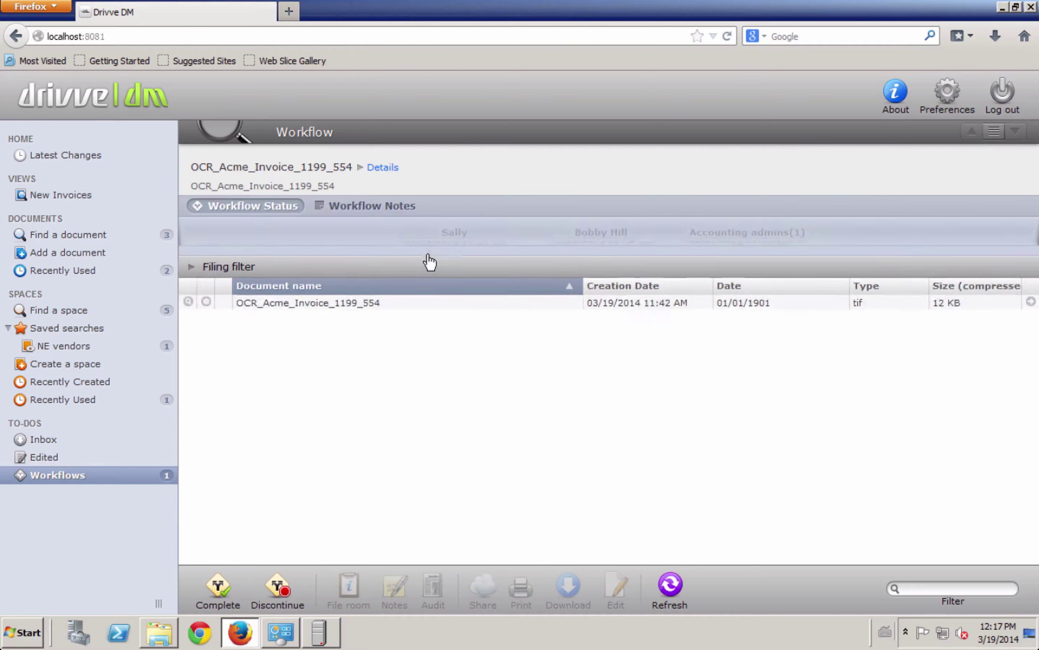
left_click(189, 349)
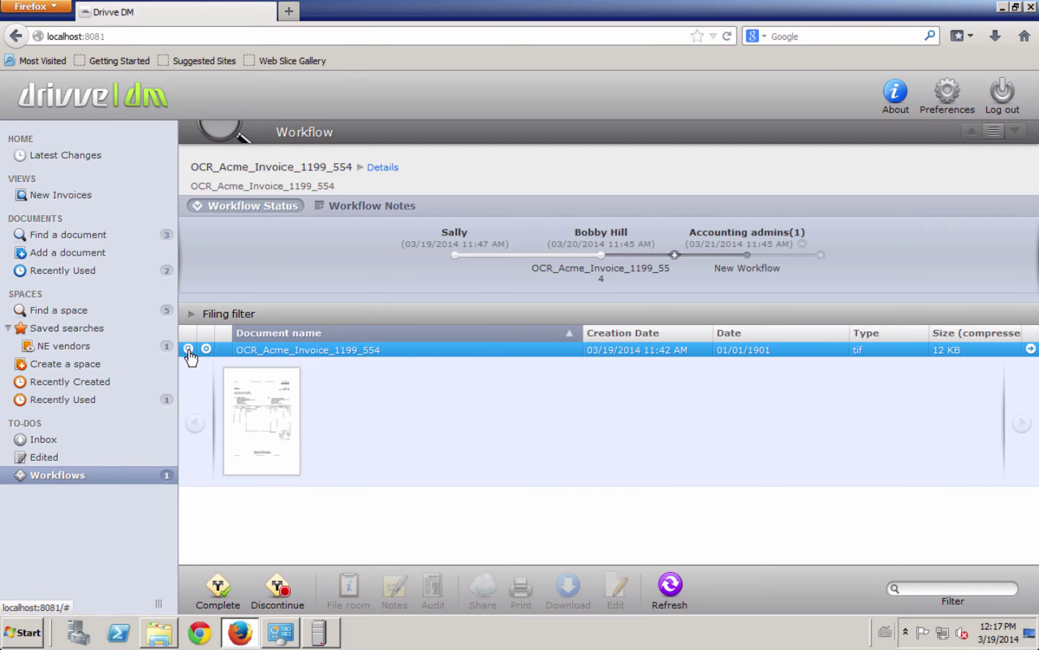
left_click(377, 208)
left_click(250, 206)
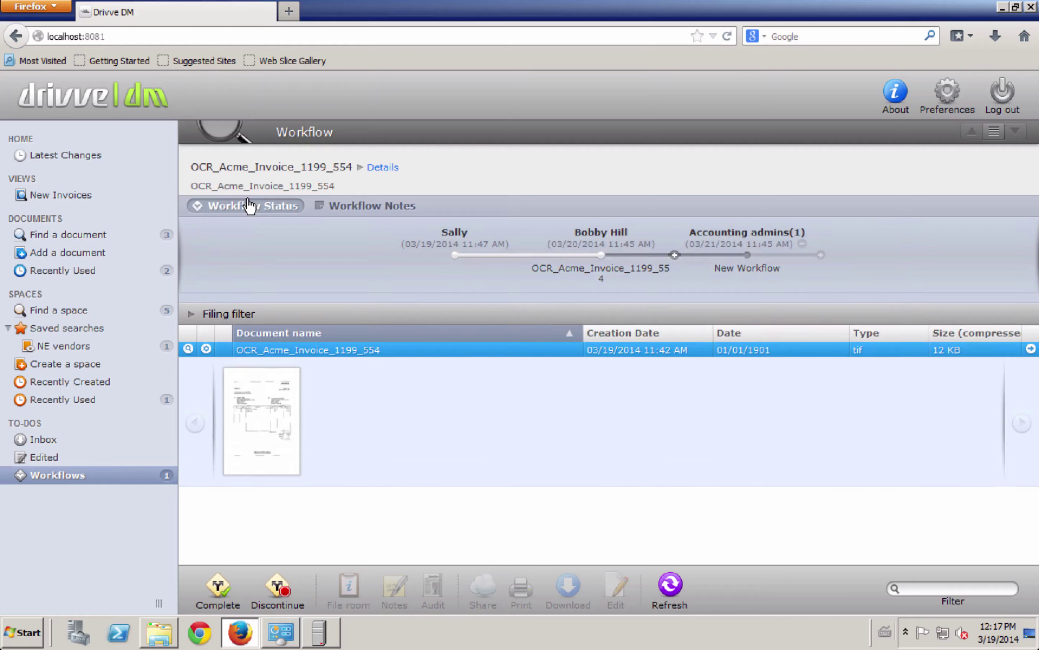